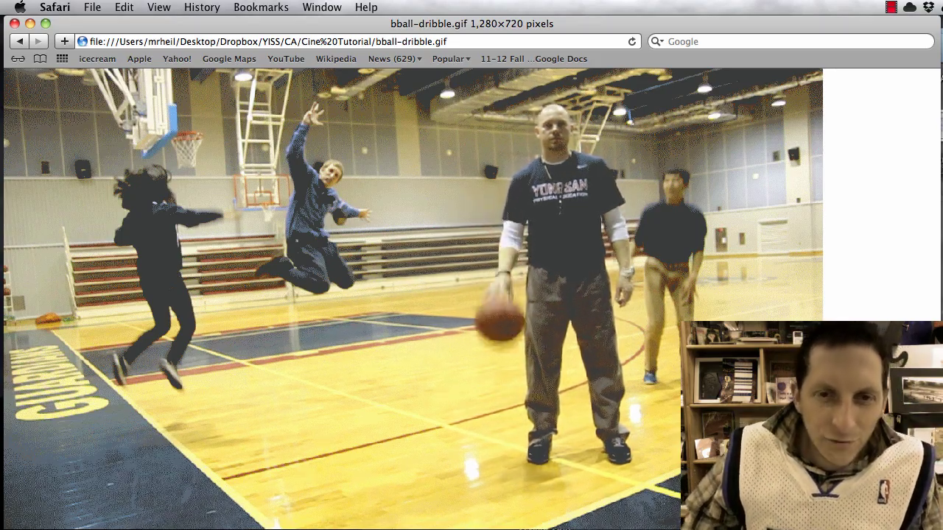
Switch to Photoshop and load Cine.MOV from the Cine Tutorial folder to import its video frames to layers
{"action": "key", "text": "super+Tab"}
{"action": "key", "text": "super+shift+Tab"}
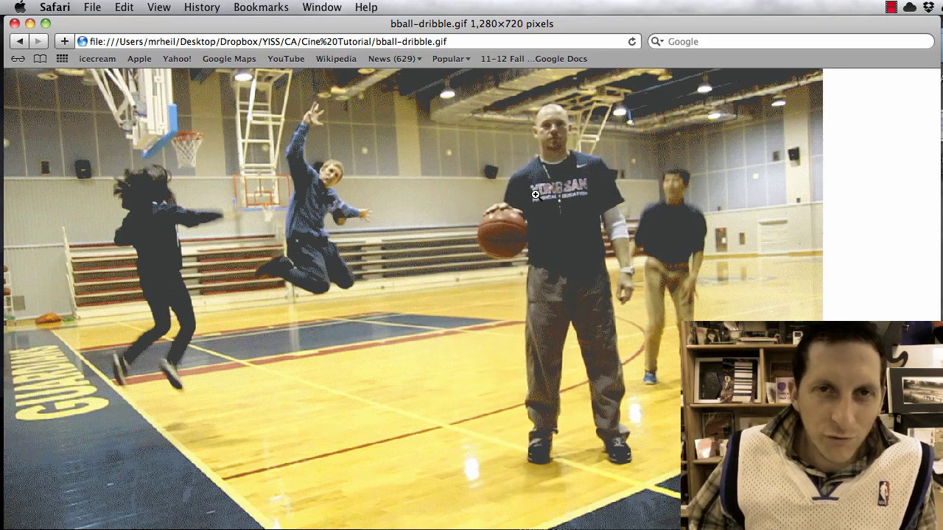
{"action": "key", "text": "super+Tab"}
{"action": "left_click", "coordinate": [114, 9]}
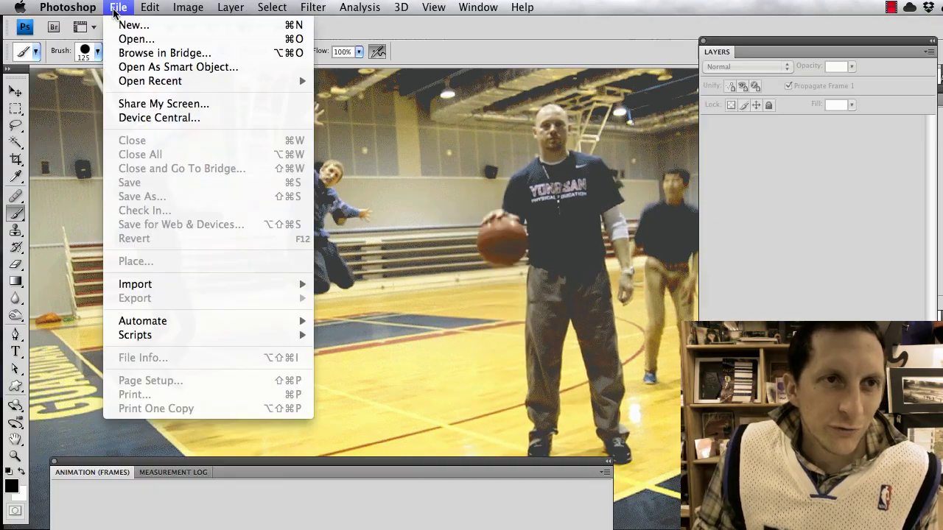
{"action": "mouse_move", "coordinate": [169, 285]}
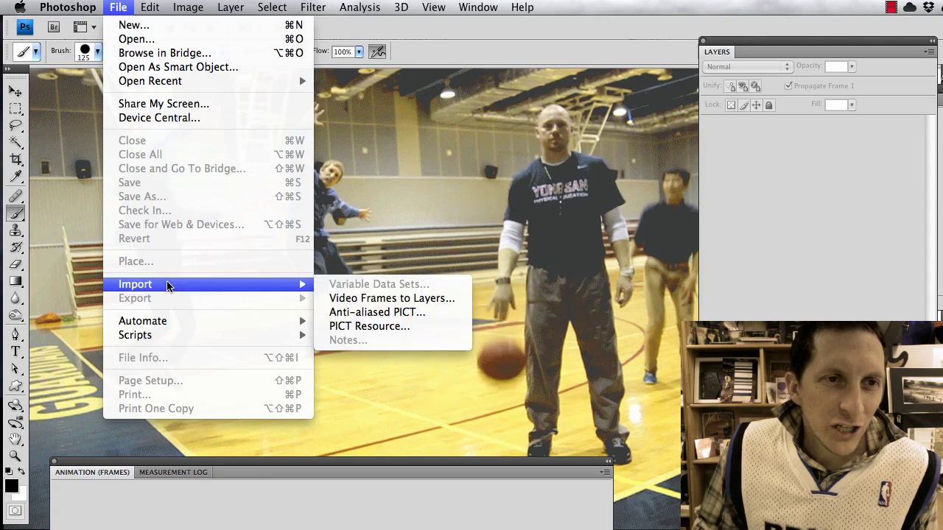
{"action": "left_click", "coordinate": [368, 295]}
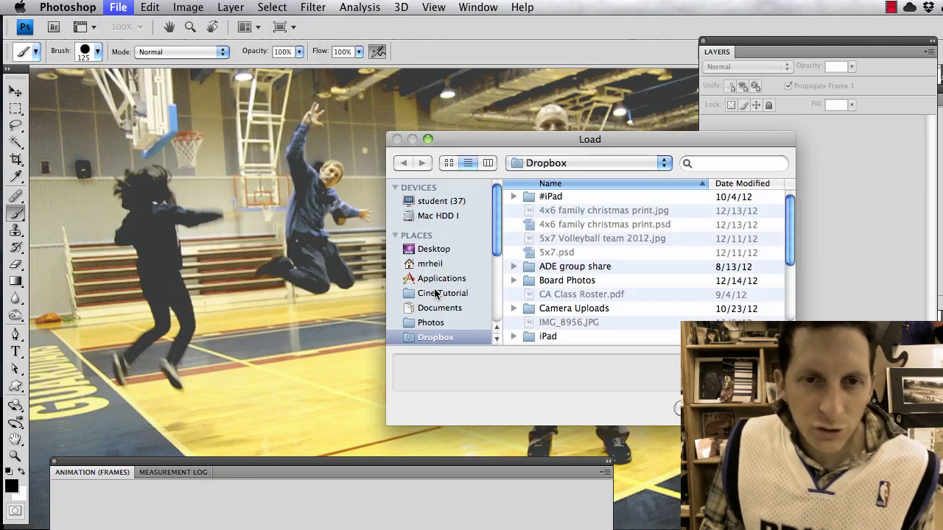
{"action": "scroll", "coordinate": [783, 223], "scroll_direction": "down", "scroll_amount": 5}
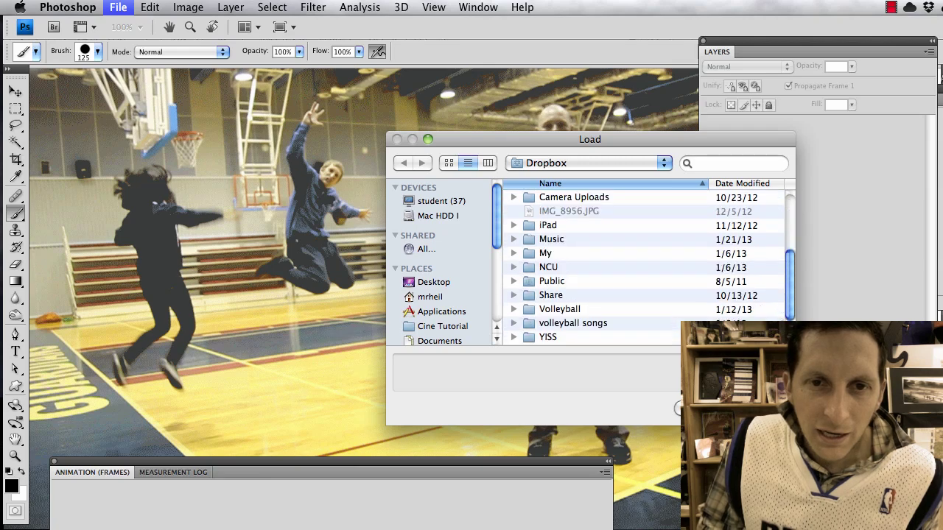
{"action": "left_click", "coordinate": [442, 327]}
{"action": "left_click_drag", "start_coordinate": [630, 143], "coordinate": [547, 136]}
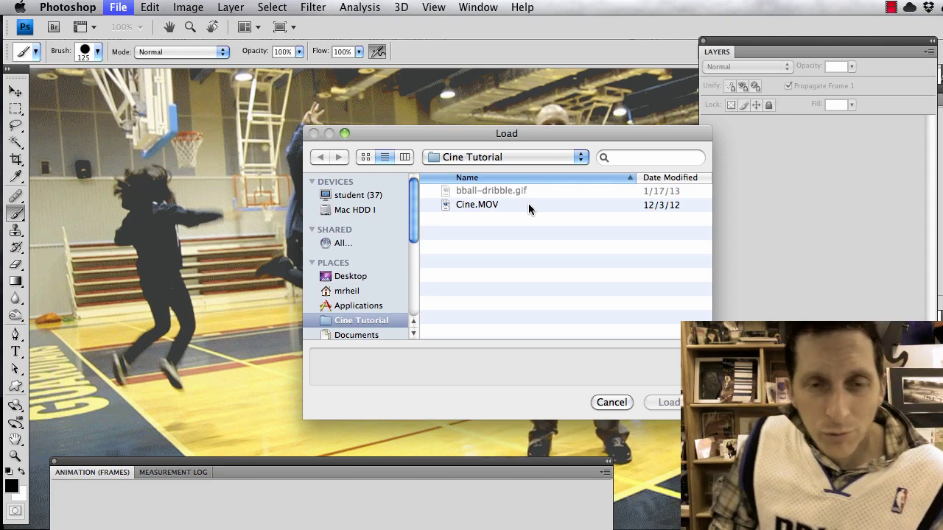
{"action": "left_click", "coordinate": [489, 204]}
{"action": "left_click", "coordinate": [667, 403]}
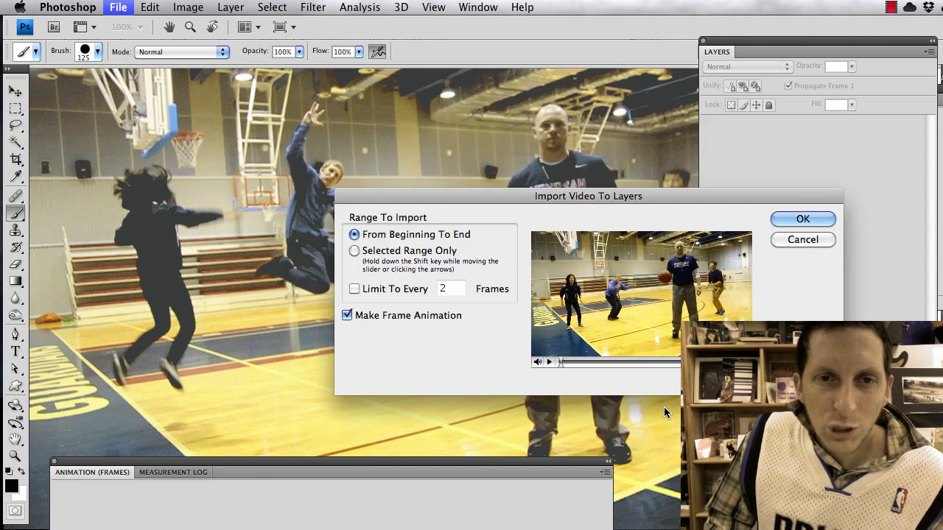
Import only a selected range from the beginning of the clip as layers, keeping Make Frame Animation enabled
{"action": "left_click", "coordinate": [373, 252]}
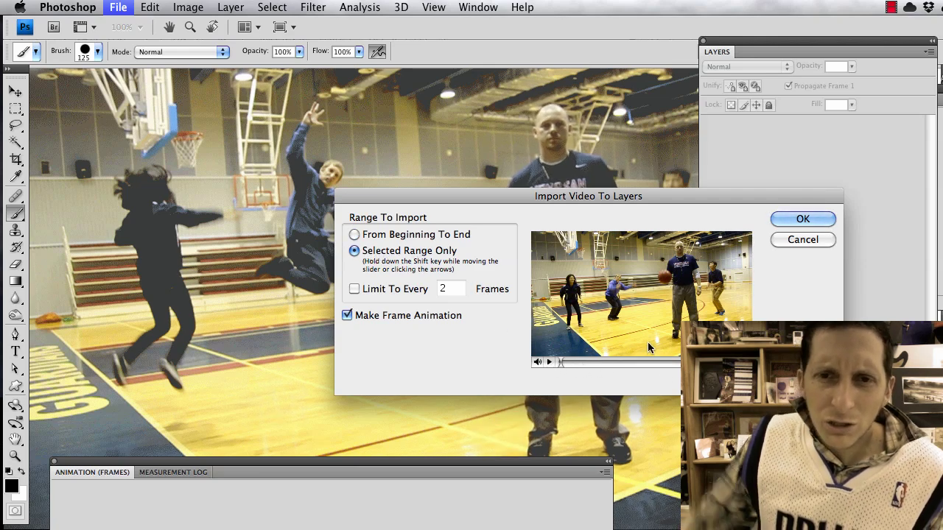
{"action": "left_click", "coordinate": [596, 361]}
{"action": "left_click_drag", "start_coordinate": [604, 364], "coordinate": [554, 363]}
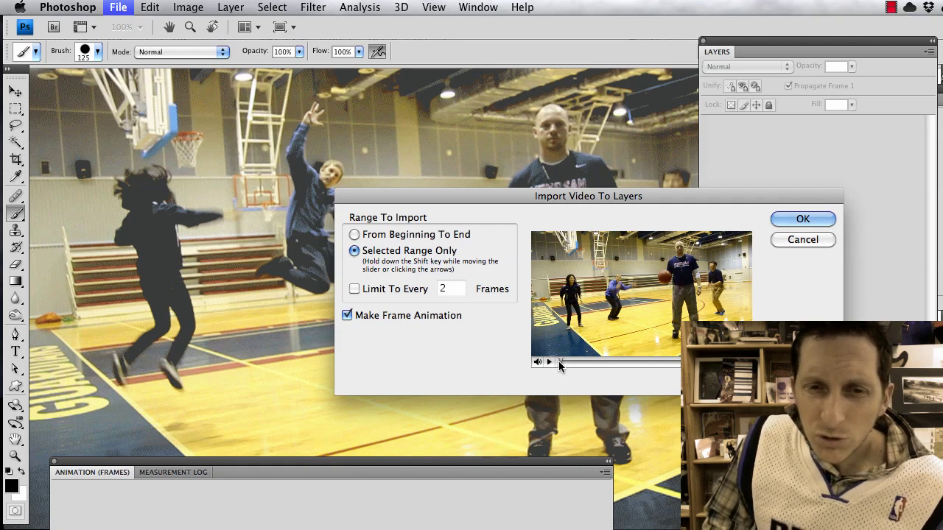
{"action": "left_click_drag", "start_coordinate": [560, 364], "coordinate": [590, 361]}
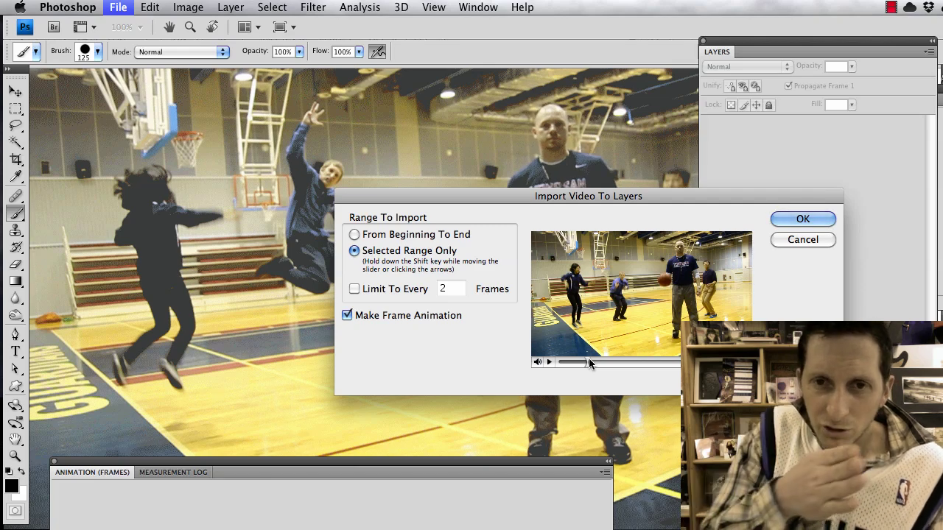
{"action": "left_click", "coordinate": [809, 224]}
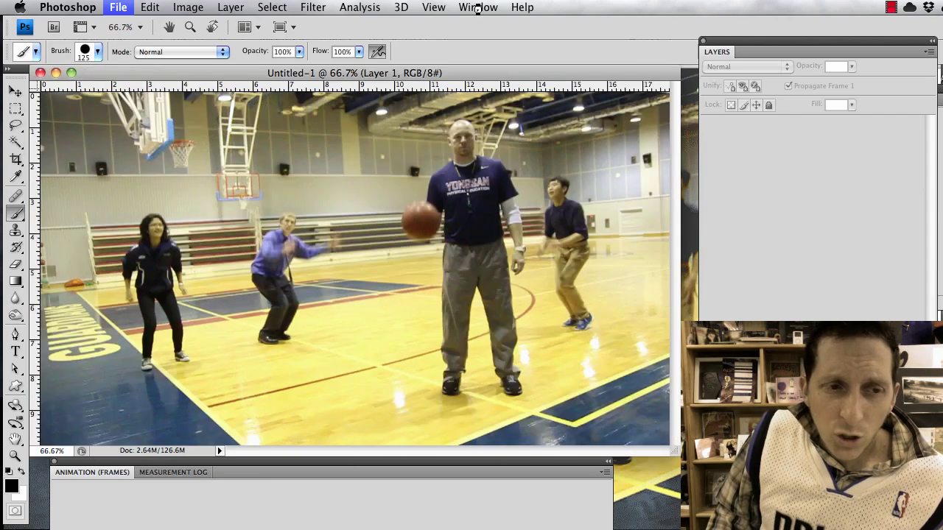
Move the Animation panel up over the lower part of the image and widen it to show more frames
{"action": "left_click", "coordinate": [478, 8]}
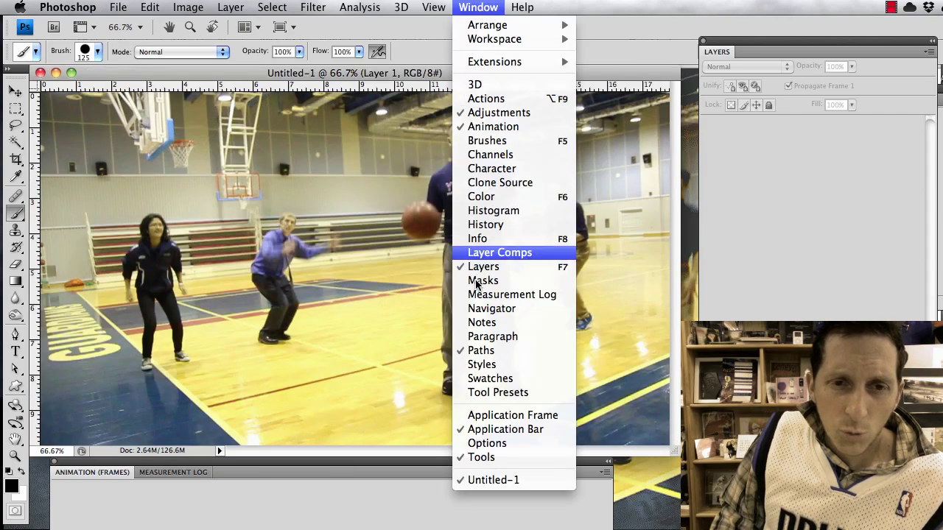
{"action": "left_click", "coordinate": [213, 490]}
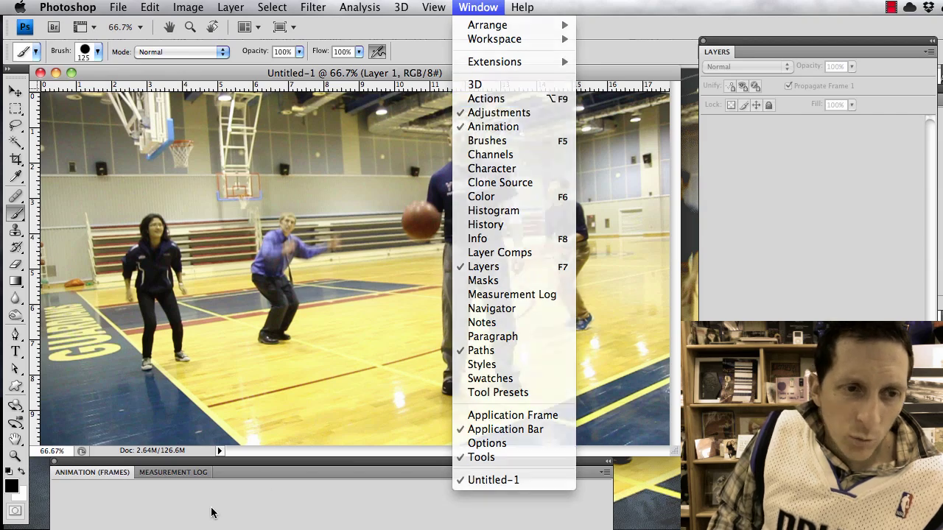
{"action": "left_click_drag", "start_coordinate": [240, 471], "coordinate": [221, 395]}
{"action": "left_click_drag", "start_coordinate": [587, 471], "coordinate": [689, 472]}
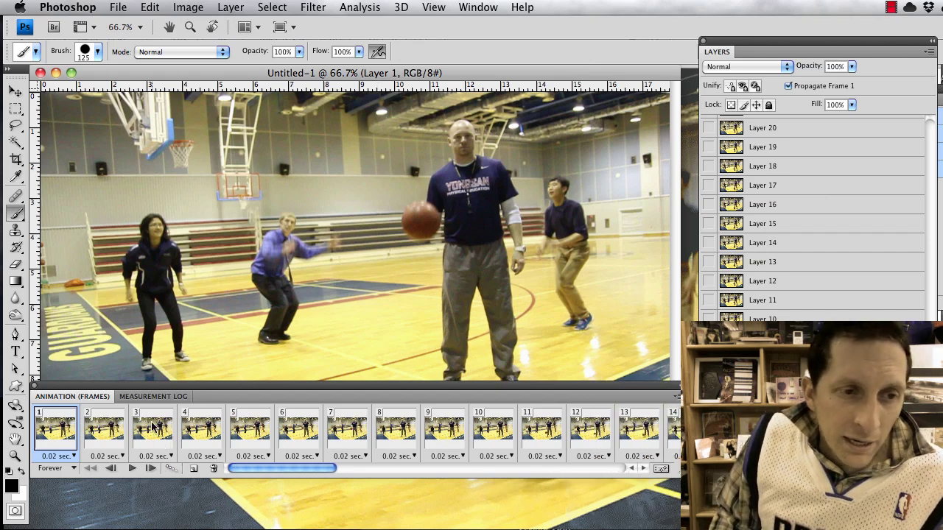
Select all the animation frames and set their delay to 0 seconds
{"action": "left_click_drag", "start_coordinate": [256, 470], "coordinate": [560, 470]}
{"action": "left_click", "coordinate": [661, 431]}
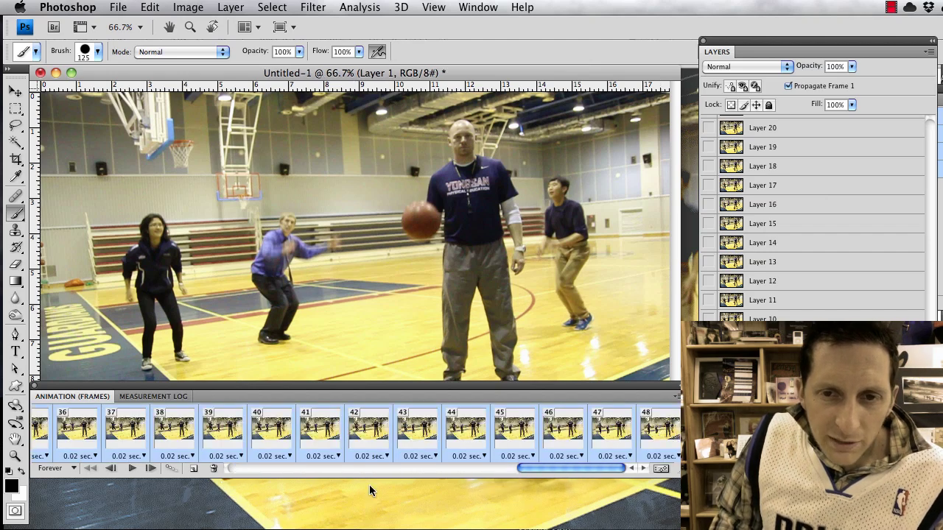
{"action": "left_click", "coordinate": [91, 458]}
{"action": "left_click", "coordinate": [111, 351]}
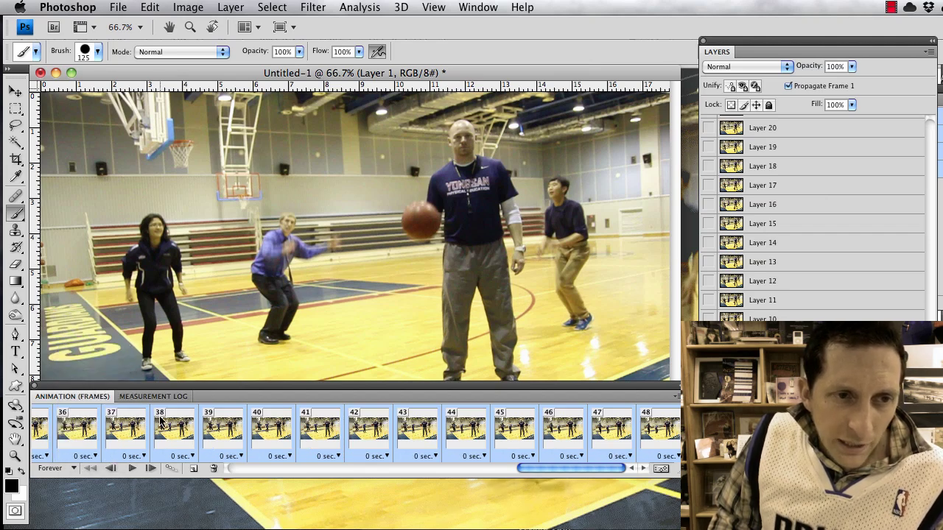
On frame 46, place a vertical guide at the basketball's left edge and a horizontal guide along its lower edge
{"action": "left_click", "coordinate": [556, 435]}
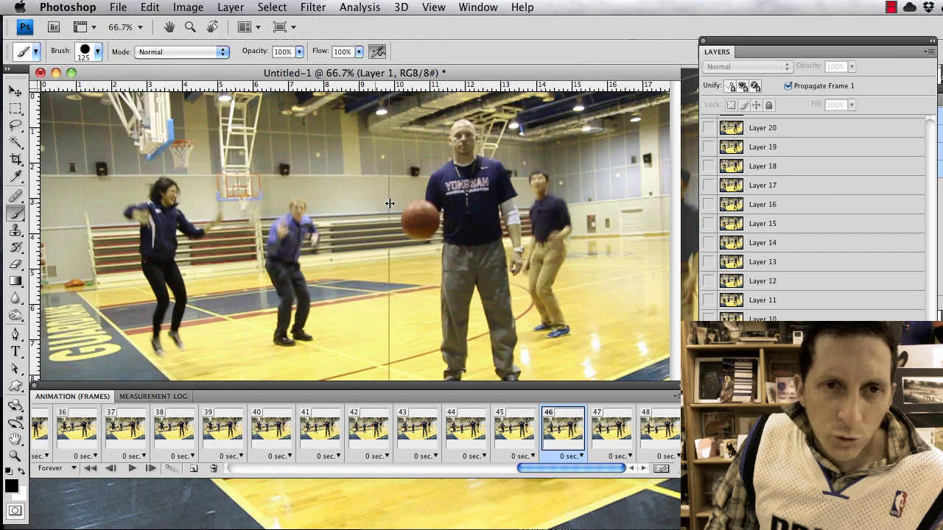
{"action": "left_click_drag", "start_coordinate": [400, 204], "coordinate": [399, 201]}
{"action": "left_click_drag", "start_coordinate": [438, 89], "coordinate": [436, 238]}
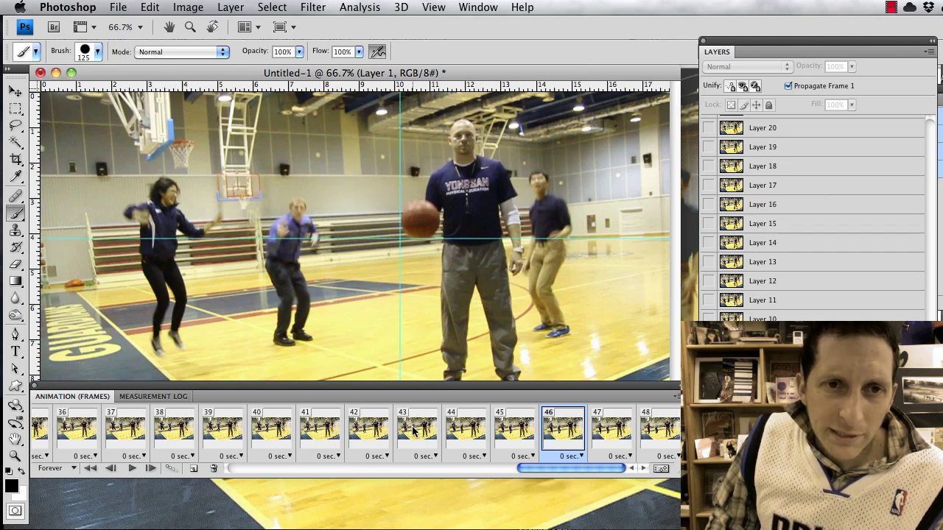
Compare the basketball's position against the guides in frame 1 and frame 45
{"action": "left_click_drag", "start_coordinate": [500, 472], "coordinate": [83, 457]}
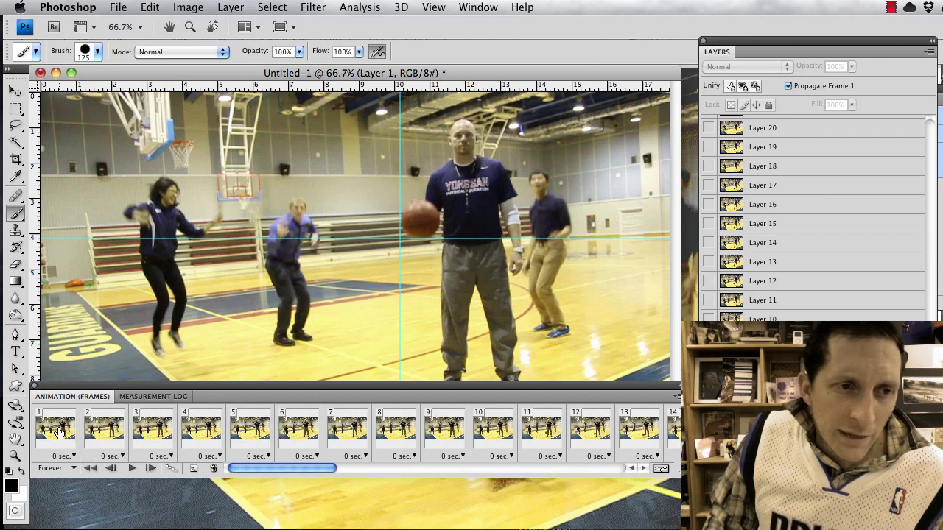
{"action": "left_click", "coordinate": [60, 433]}
{"action": "left_click_drag", "start_coordinate": [261, 472], "coordinate": [601, 486]}
{"action": "left_click", "coordinate": [514, 431]}
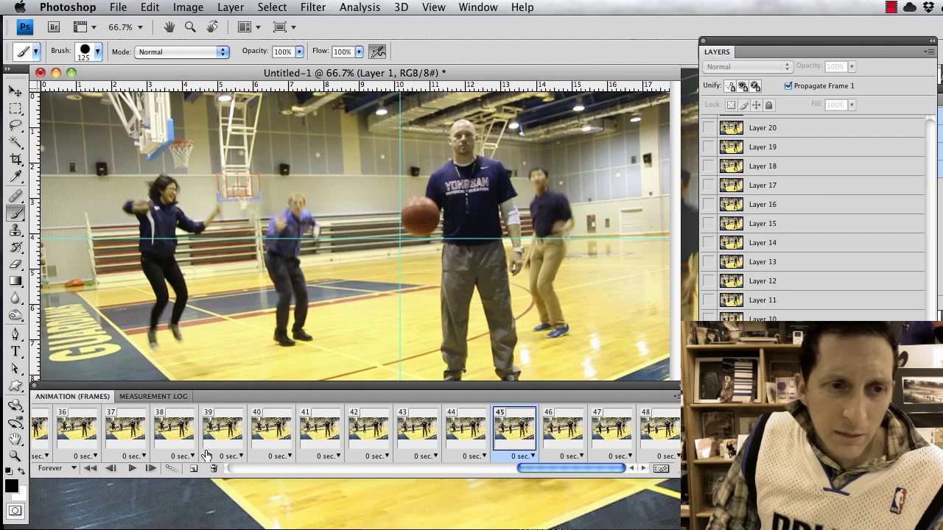
Play the animation twice, stopping it each time, to check how smoothly the dribble loops
{"action": "left_click", "coordinate": [134, 469]}
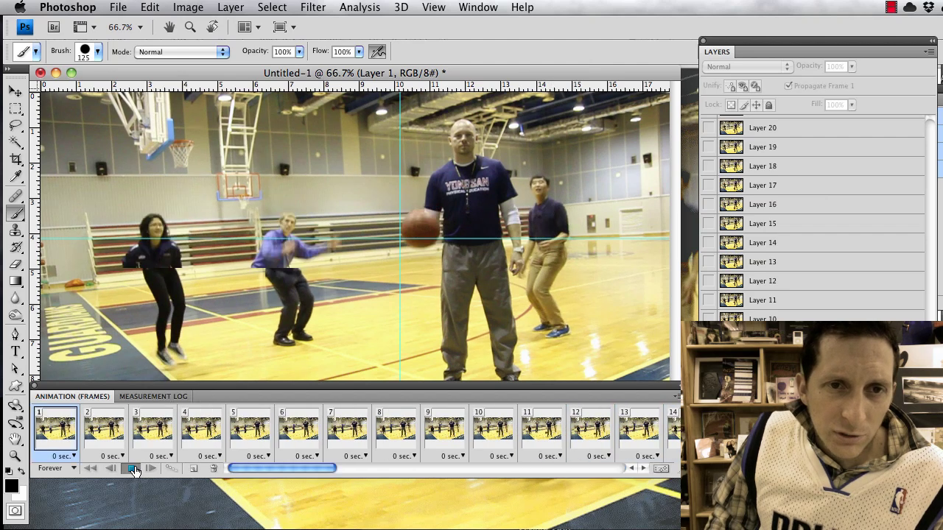
{"action": "left_click", "coordinate": [134, 470]}
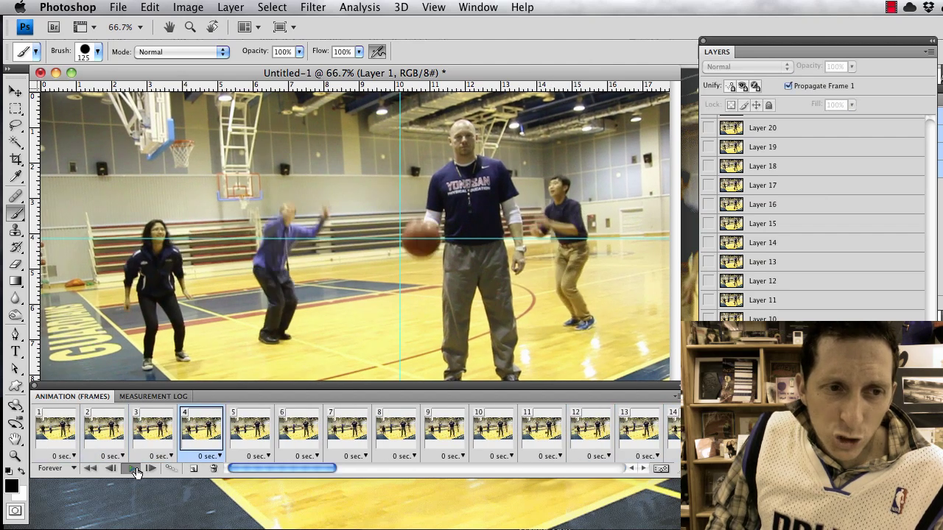
{"action": "left_click", "coordinate": [135, 469]}
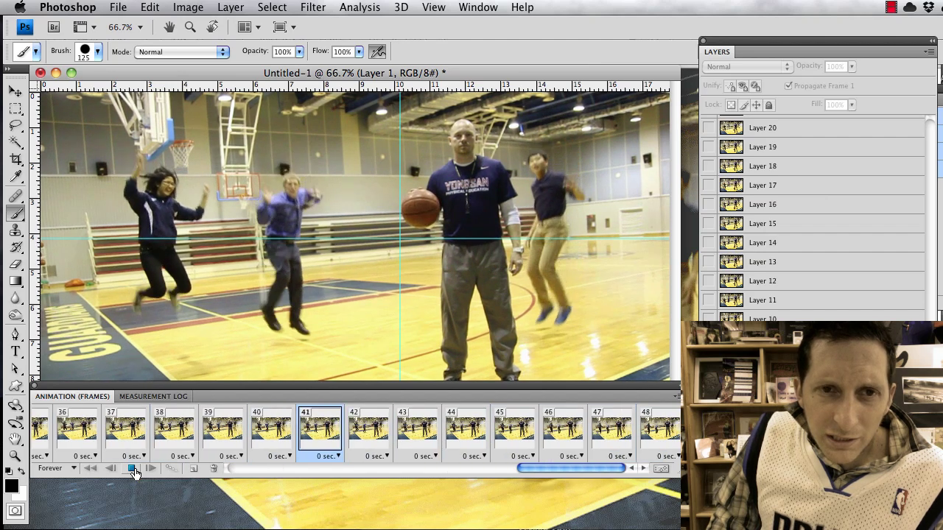
{"action": "left_click", "coordinate": [133, 469]}
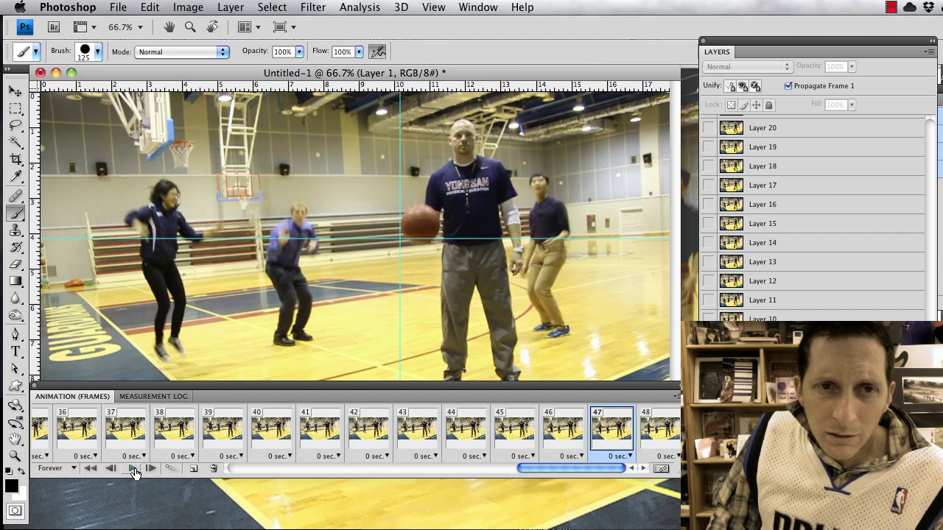
Compare frames 45 and 46 as the loop's end, and delete frames 47 and 48 from the animation
{"action": "left_click", "coordinate": [564, 435]}
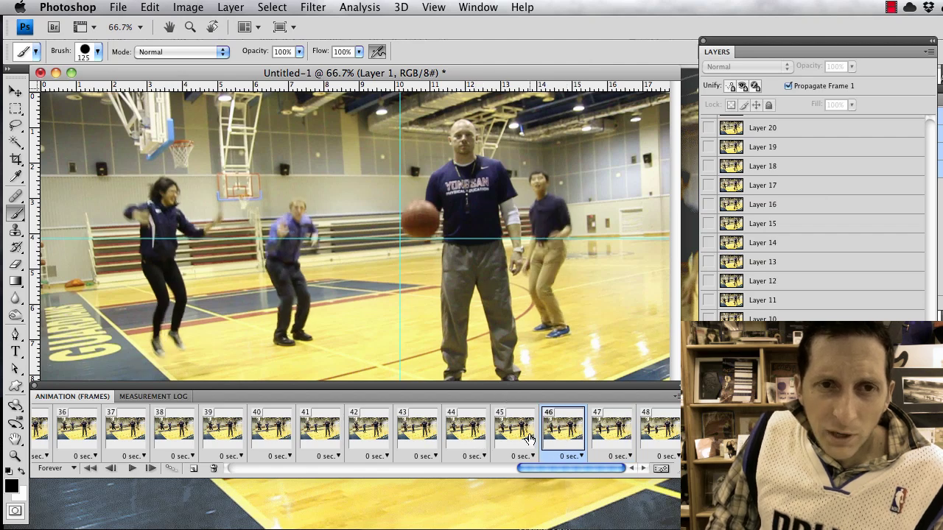
{"action": "left_click", "coordinate": [514, 434]}
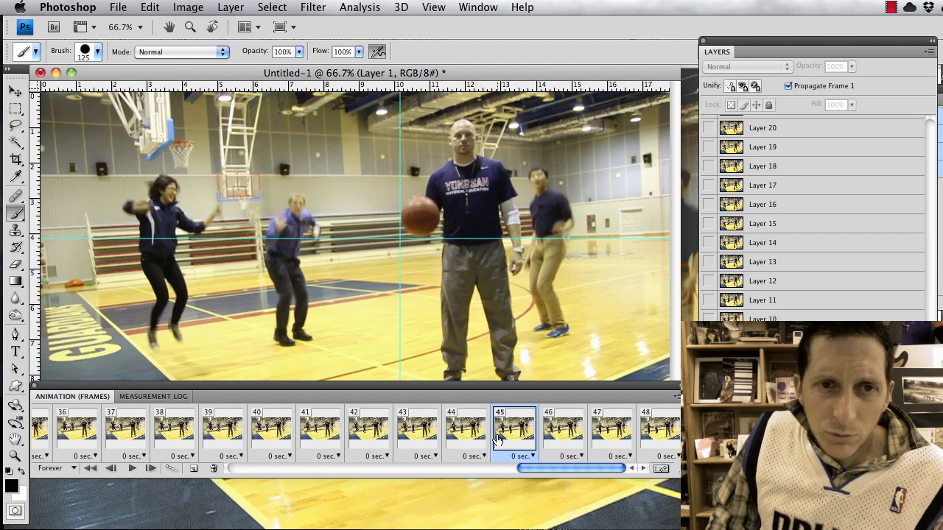
{"action": "left_click", "coordinate": [563, 441]}
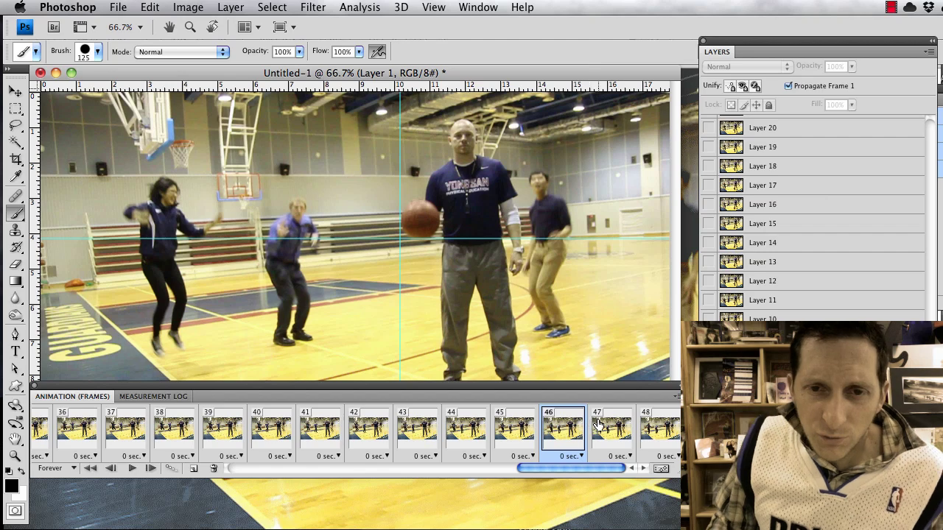
{"action": "left_click", "coordinate": [622, 433]}
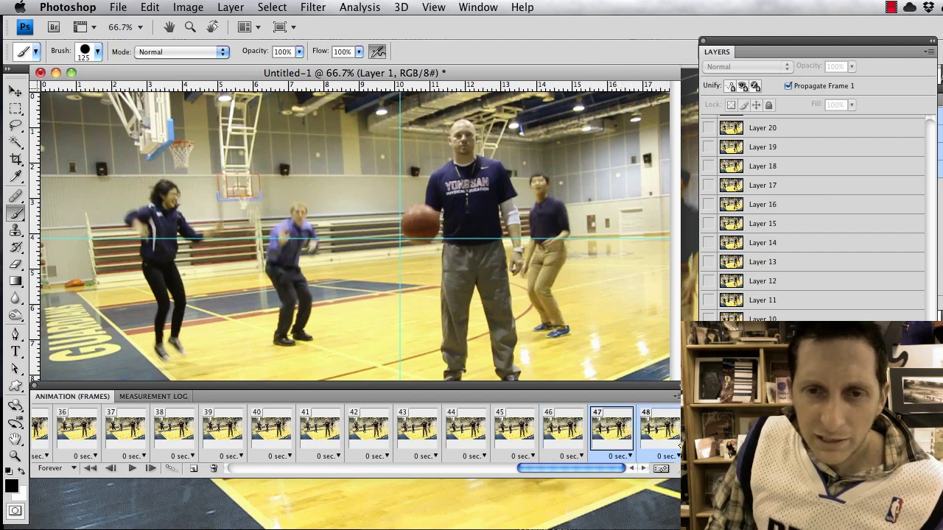
{"action": "left_click", "coordinate": [213, 470]}
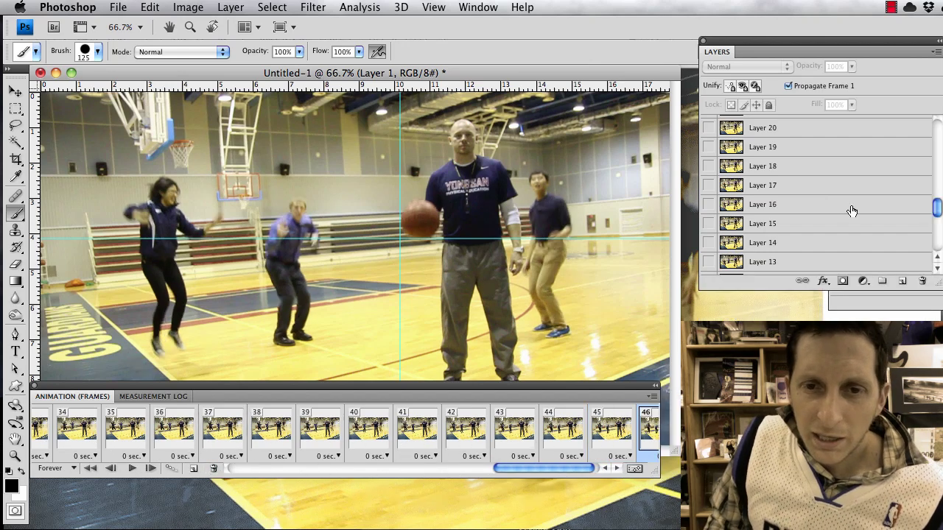
{"action": "left_click", "coordinate": [616, 468]}
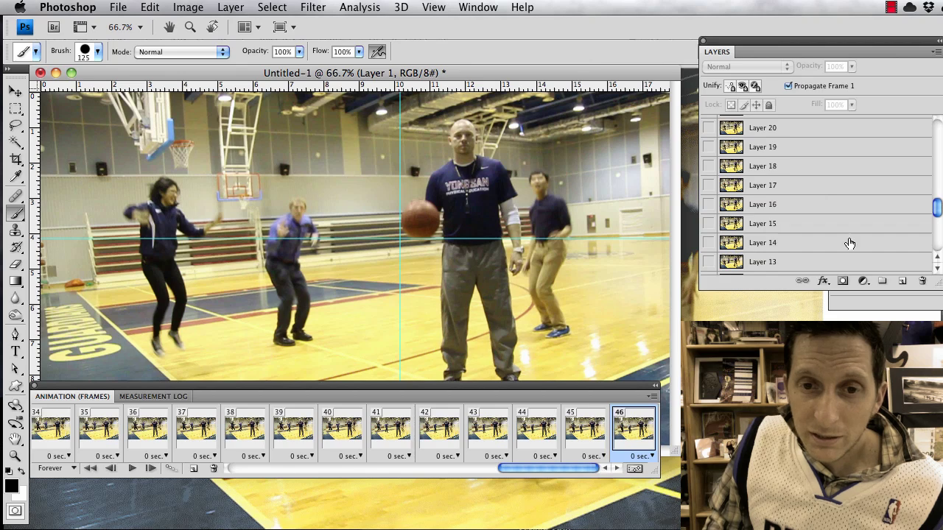
Delete Layer 47 and Layer 48 from the top of the layer stack
{"action": "scroll", "coordinate": [861, 221], "scroll_direction": "up", "scroll_amount": 5}
{"action": "scroll", "coordinate": [882, 195], "scroll_direction": "up", "scroll_amount": 4}
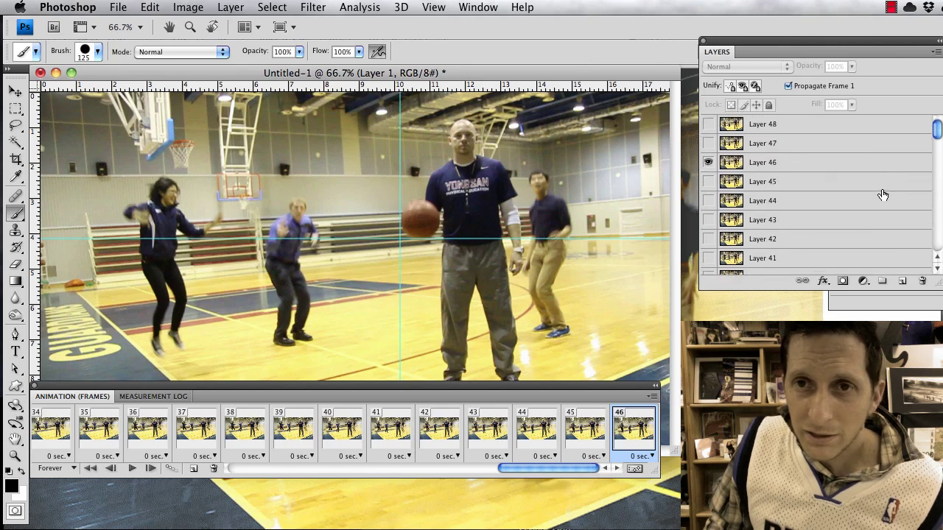
{"action": "left_click", "coordinate": [770, 145]}
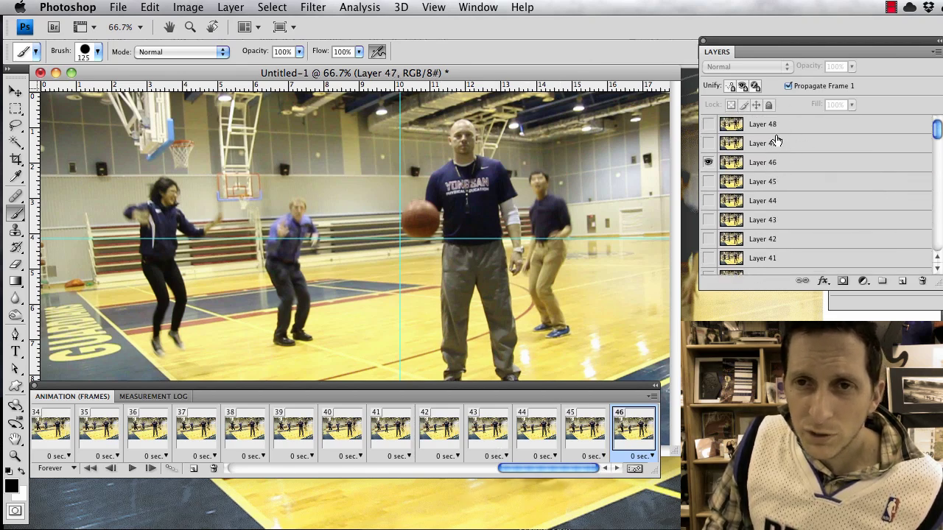
{"action": "left_click", "coordinate": [778, 127], "text": "shift"}
{"action": "left_click_drag", "start_coordinate": [781, 127], "coordinate": [922, 281]}
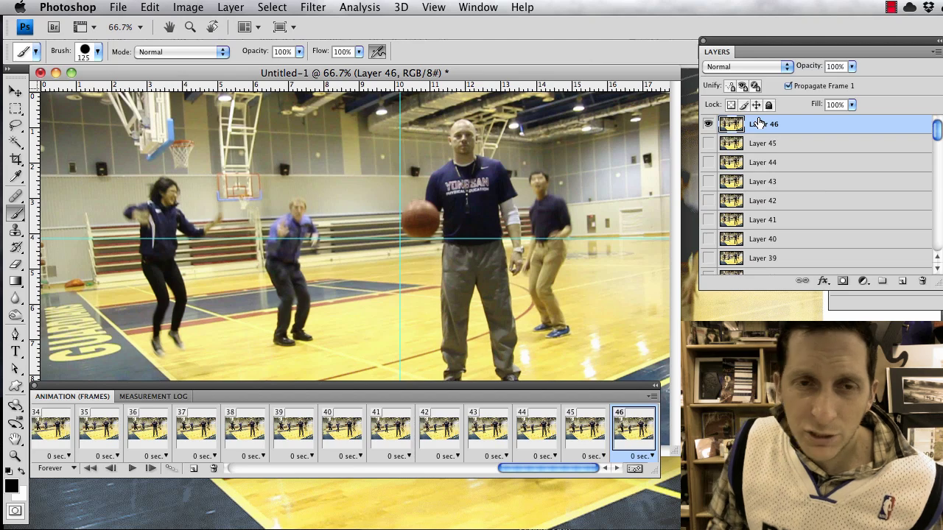
Duplicate Layer 39 in frame 39 and move the copy to the top of the layer stack
{"action": "left_click", "coordinate": [284, 431]}
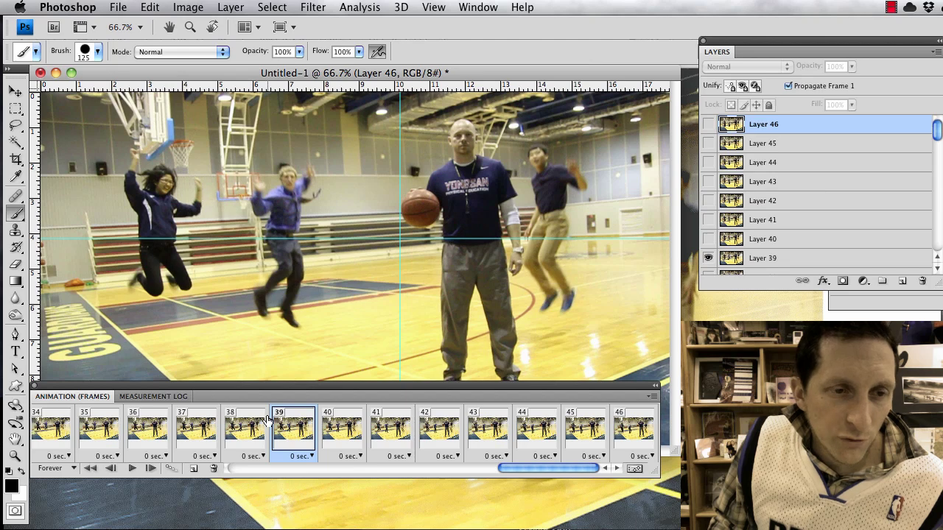
{"action": "left_click_drag", "start_coordinate": [940, 138], "coordinate": [938, 149]}
{"action": "left_click", "coordinate": [774, 203]}
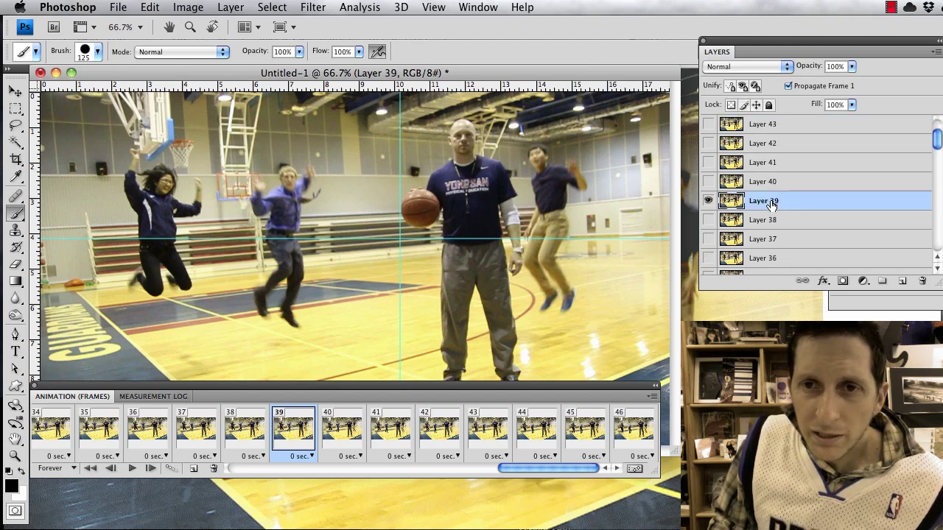
{"action": "left_click_drag", "start_coordinate": [768, 205], "coordinate": [902, 281]}
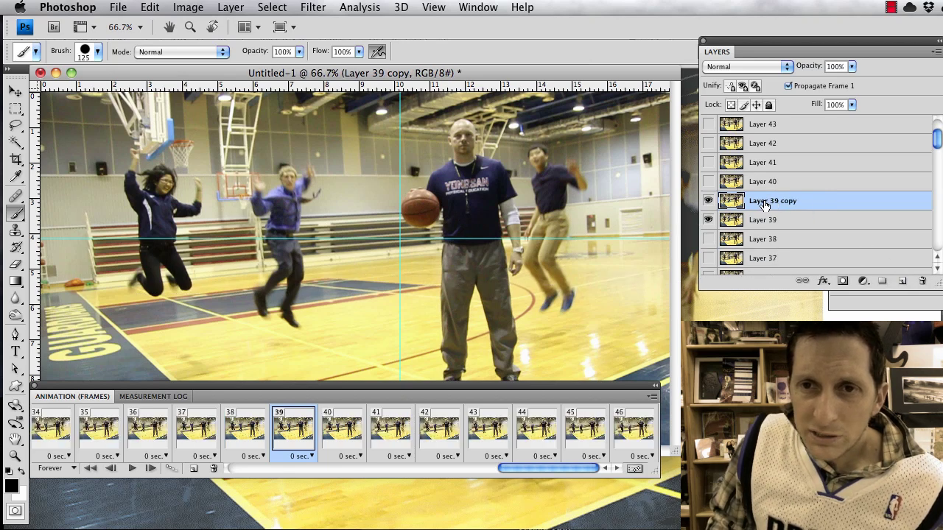
{"action": "left_click_drag", "start_coordinate": [775, 207], "coordinate": [782, 125]}
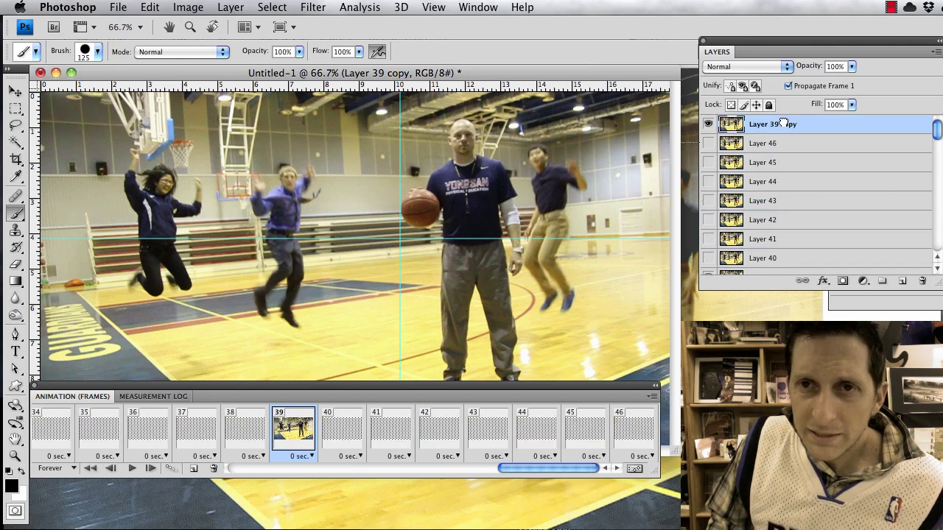
Rename the copied layer as mask and add a layer mask to it
{"action": "double_click", "coordinate": [778, 127]}
{"action": "type", "text": "mask"}
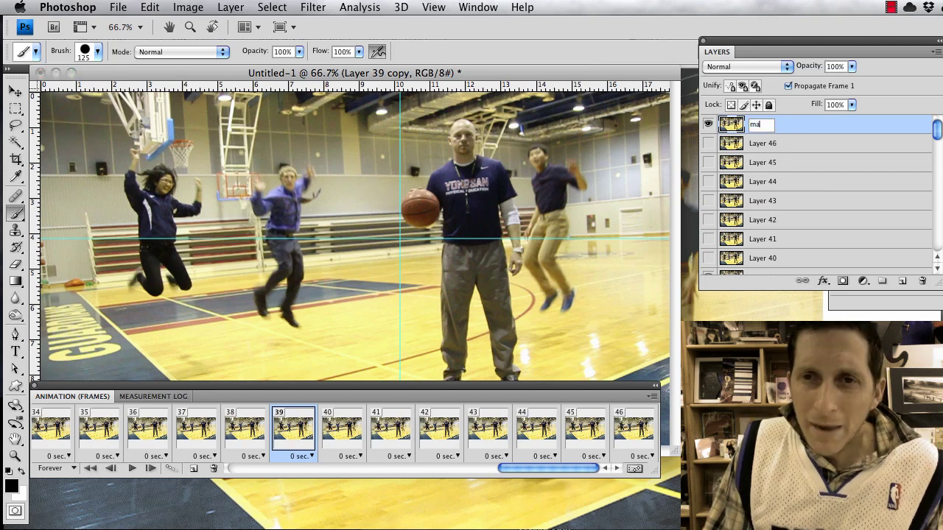
{"action": "key", "text": "Return"}
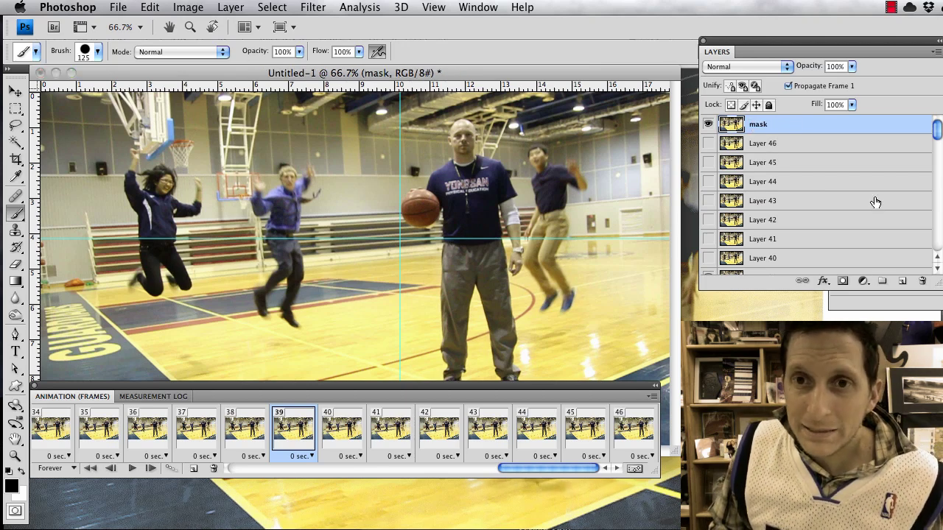
{"action": "left_click", "coordinate": [843, 284]}
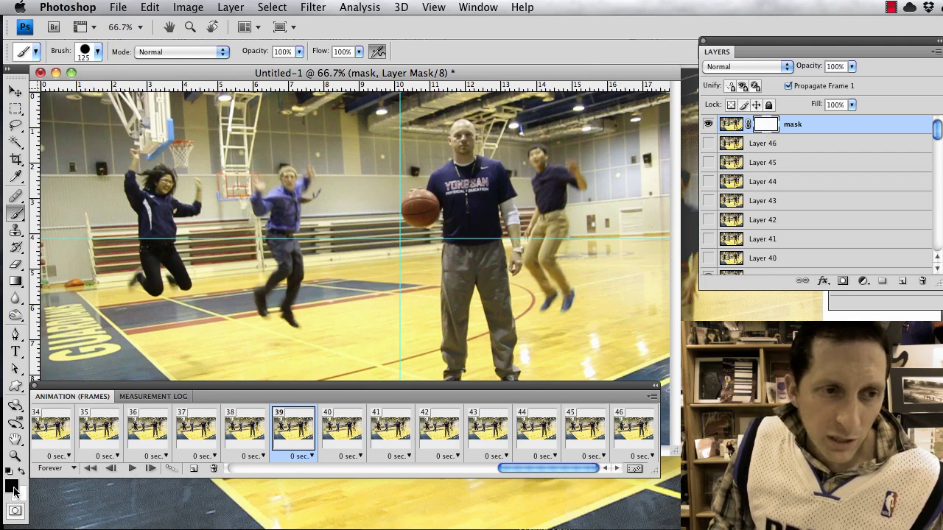
In Quick Mask mode, paint over the basketball and the area below it with an 80 px brush
{"action": "key", "text": "x"}
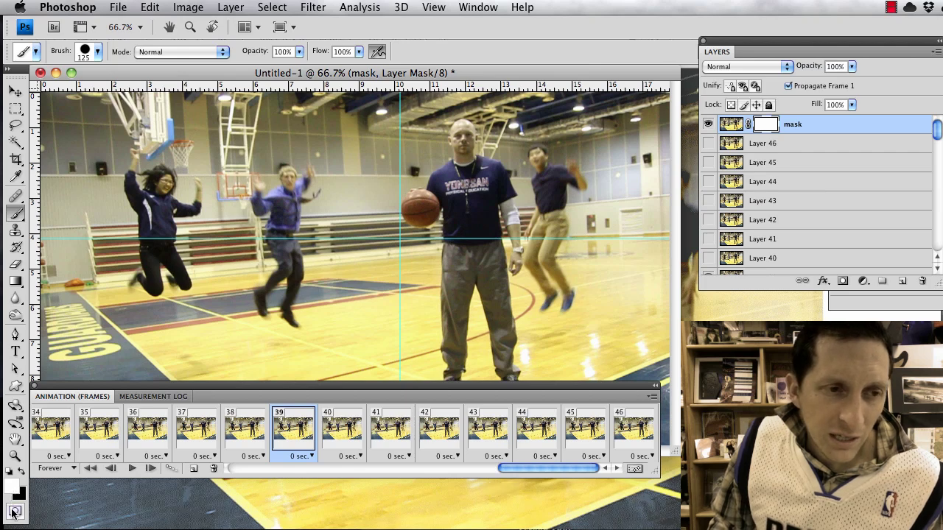
{"action": "left_click", "coordinate": [14, 512]}
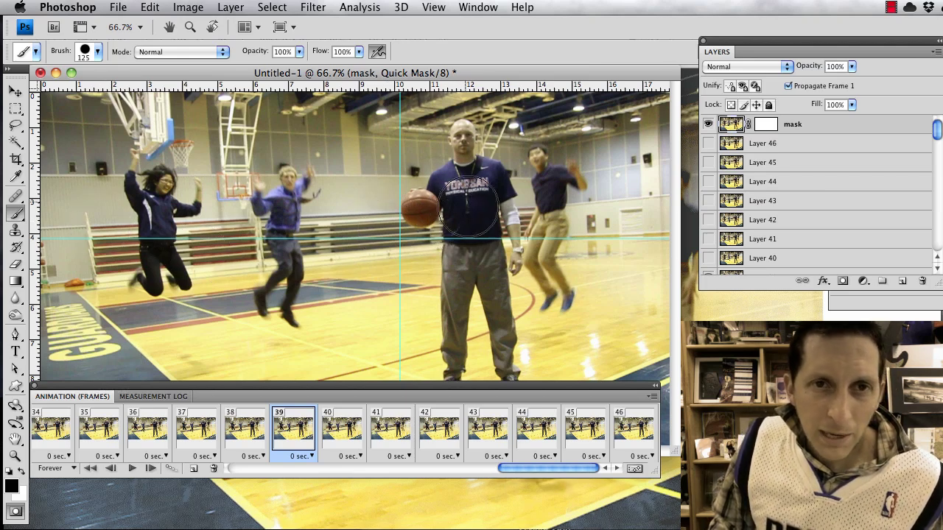
{"action": "key", "text": "bracketleft"}
{"action": "key", "text": "bracketleft"}
{"action": "key", "text": "bracketleft"}
{"action": "left_click_drag", "start_coordinate": [417, 213], "coordinate": [423, 248]}
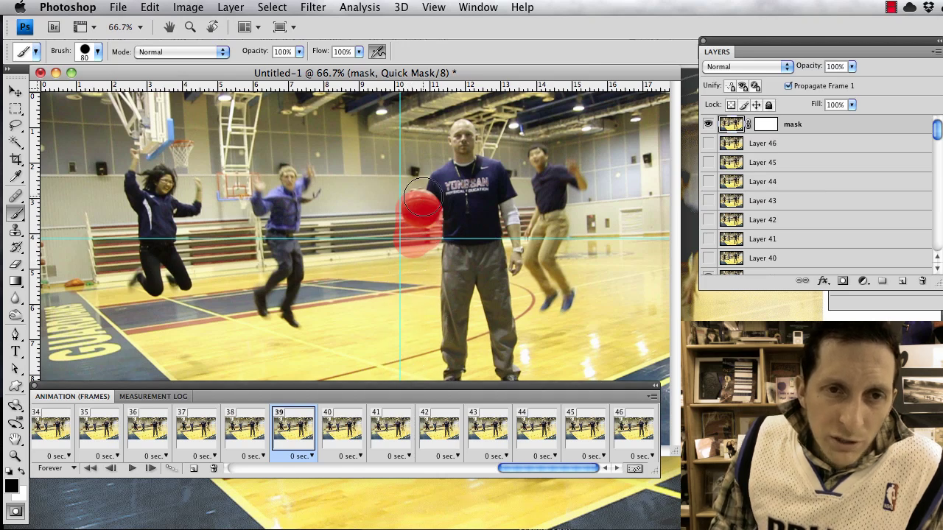
{"action": "left_click_drag", "start_coordinate": [470, 386], "coordinate": [470, 487]}
{"action": "mouse_move", "coordinate": [421, 211]}
{"action": "left_mouse_down"}
{"action": "mouse_move", "coordinate": [414, 273]}
{"action": "mouse_move", "coordinate": [418, 193]}
{"action": "mouse_move", "coordinate": [425, 220]}
{"action": "mouse_move", "coordinate": [417, 280]}
{"action": "left_mouse_up"}
Set a hard round brush to 34 px and extend the quick mask around the basketball's outer edge
{"action": "left_click", "coordinate": [98, 52]}
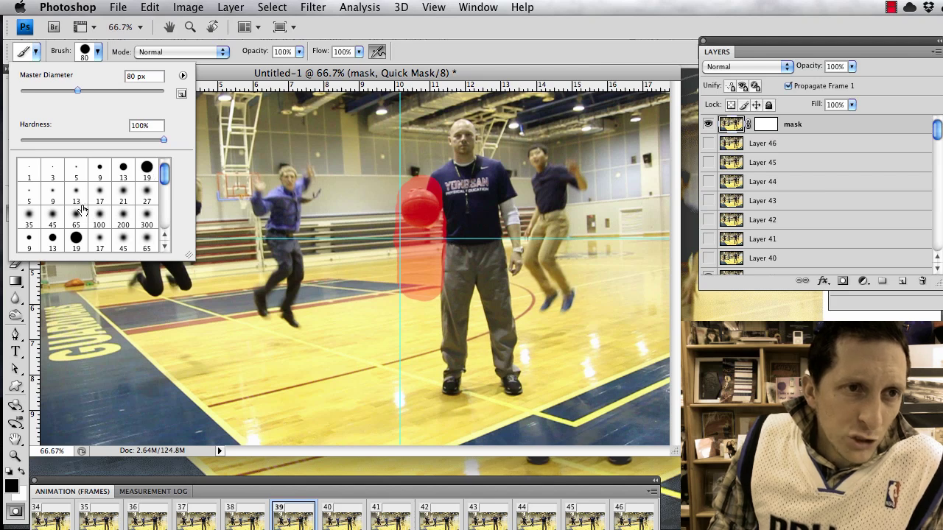
{"action": "left_click", "coordinate": [148, 170]}
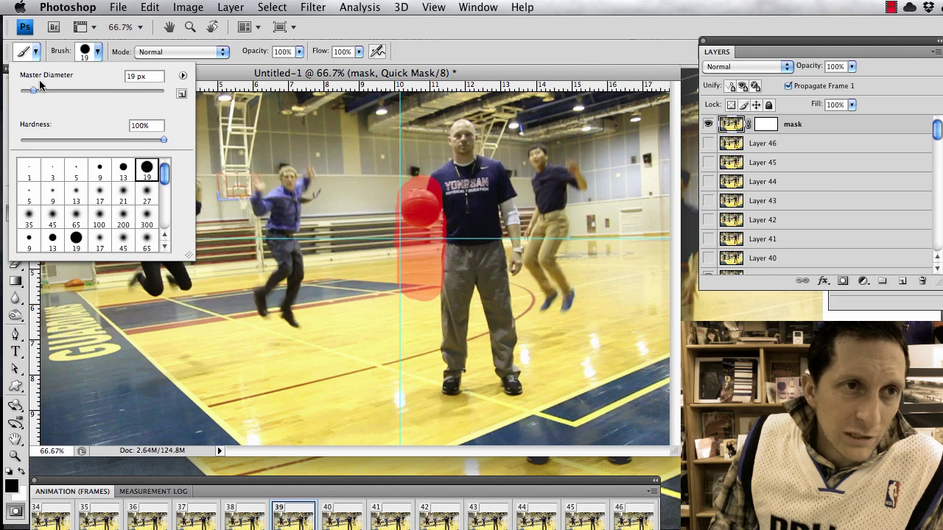
{"action": "left_click_drag", "start_coordinate": [33, 91], "coordinate": [47, 92]}
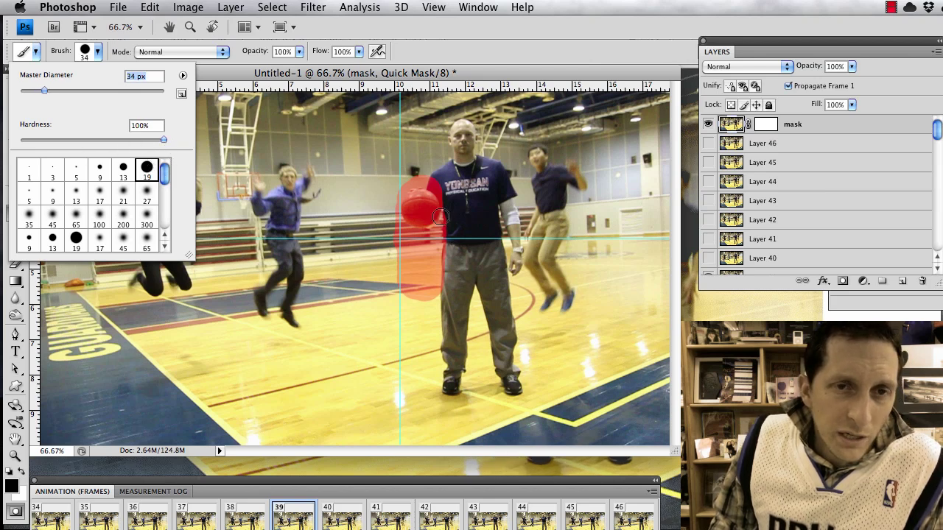
{"action": "left_click", "coordinate": [415, 196]}
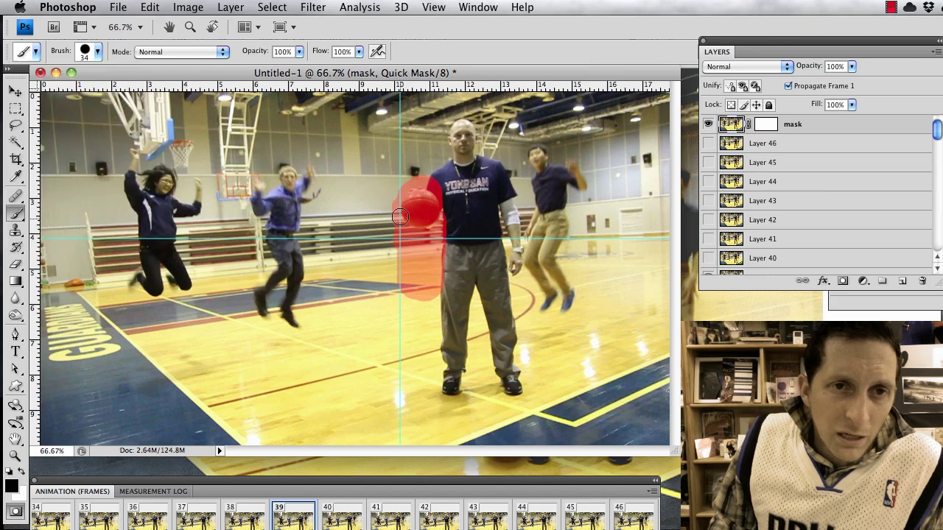
{"action": "left_click", "coordinate": [398, 212]}
Paint a stray quick-mask stroke across the man's shirt and the player behind him, and erase it with white
{"action": "left_click_drag", "start_coordinate": [431, 200], "coordinate": [596, 141]}
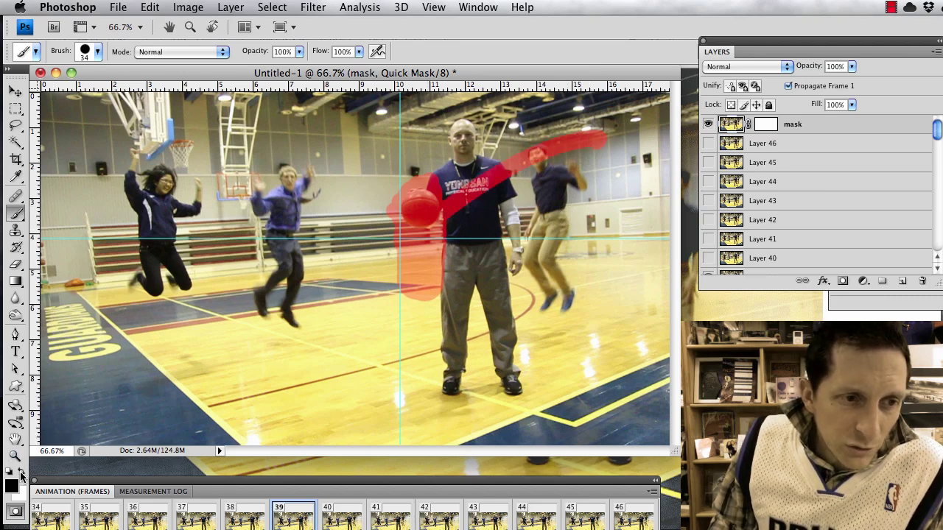
{"action": "mouse_move", "coordinate": [493, 181]}
{"action": "left_mouse_down"}
{"action": "mouse_move", "coordinate": [550, 147]}
{"action": "mouse_move", "coordinate": [519, 169]}
{"action": "mouse_move", "coordinate": [583, 150]}
{"action": "mouse_move", "coordinate": [502, 160]}
{"action": "mouse_move", "coordinate": [536, 138]}
{"action": "mouse_move", "coordinate": [452, 206]}
{"action": "left_mouse_up"}
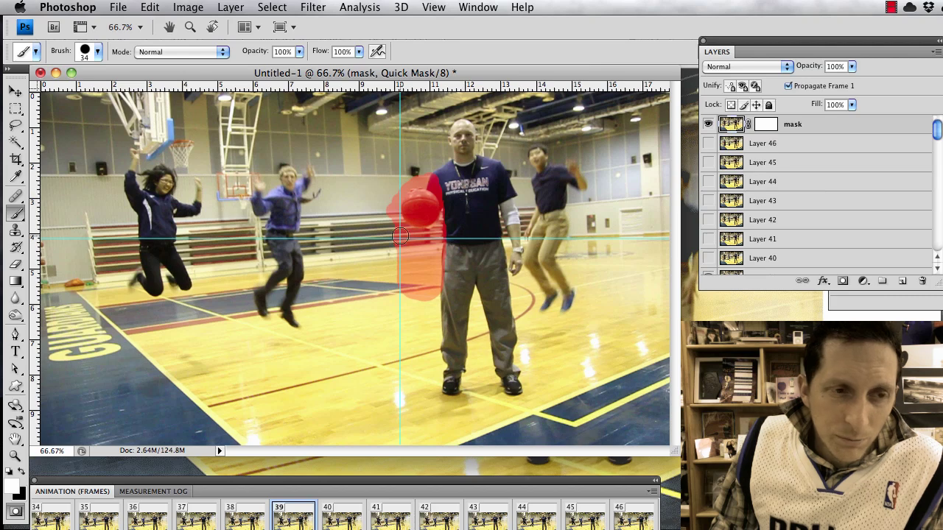
{"action": "left_click", "coordinate": [23, 472]}
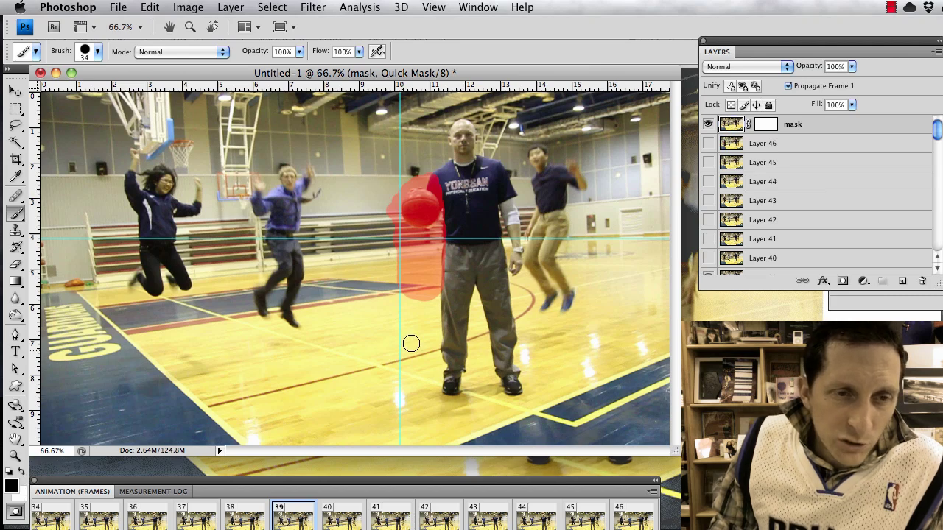
Extend the quick mask over the dribble path and the whole man with a larger brush, and convert it to a selection
{"action": "left_click_drag", "start_coordinate": [407, 310], "coordinate": [414, 316]}
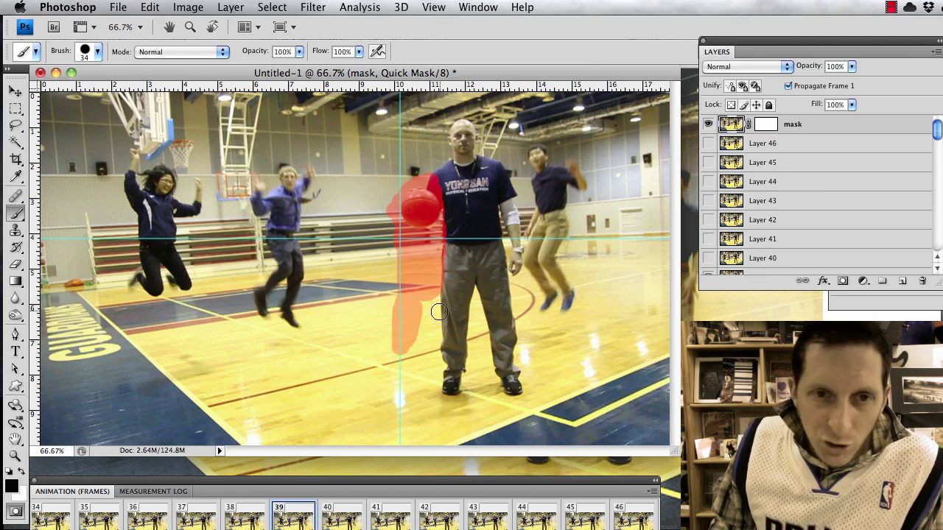
{"action": "key", "text": "bracketright"}
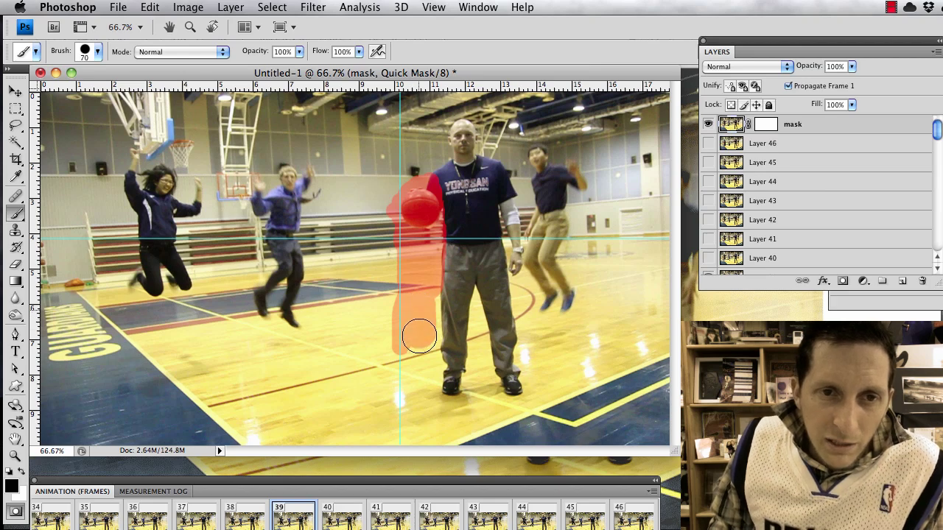
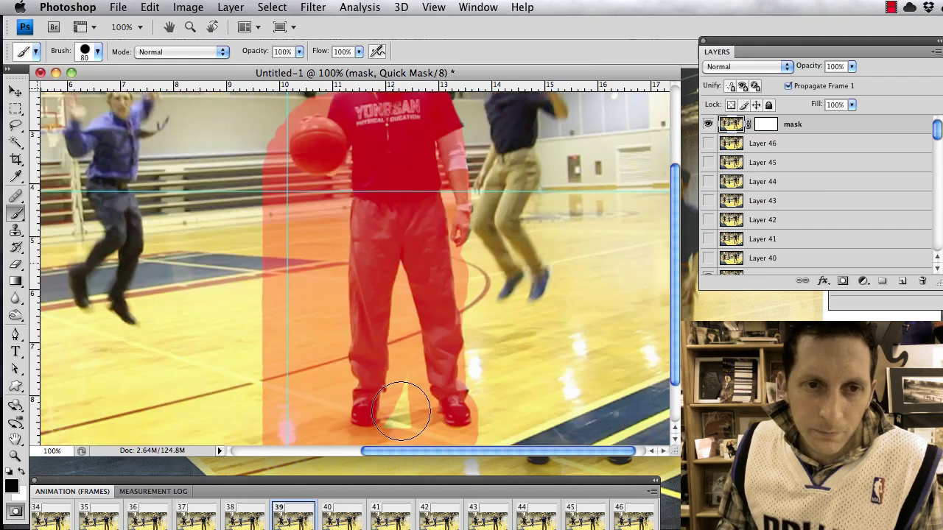
{"action": "mouse_move", "coordinate": [401, 411]}
{"action": "left_mouse_down"}
{"action": "mouse_move", "coordinate": [427, 396]}
{"action": "mouse_move", "coordinate": [448, 405]}
{"action": "mouse_move", "coordinate": [450, 361]}
{"action": "left_mouse_up"}
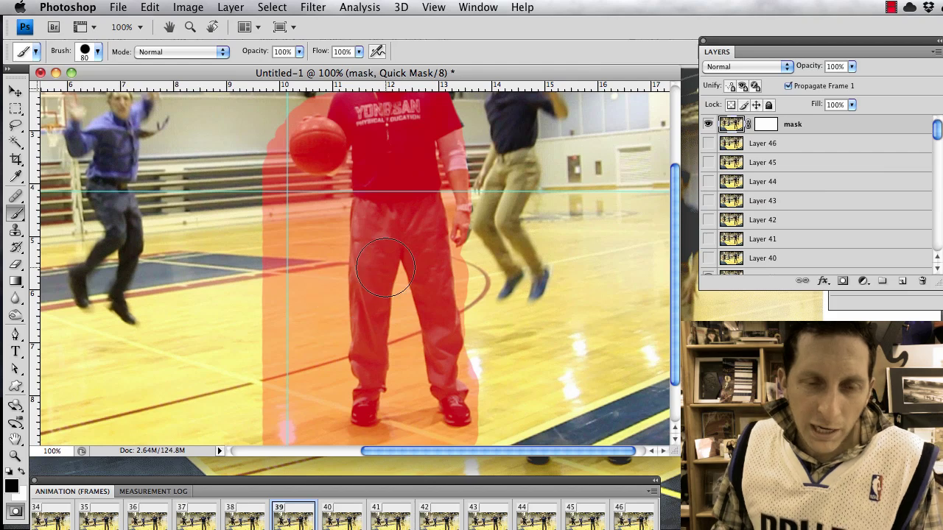
{"action": "key", "text": "super+minus"}
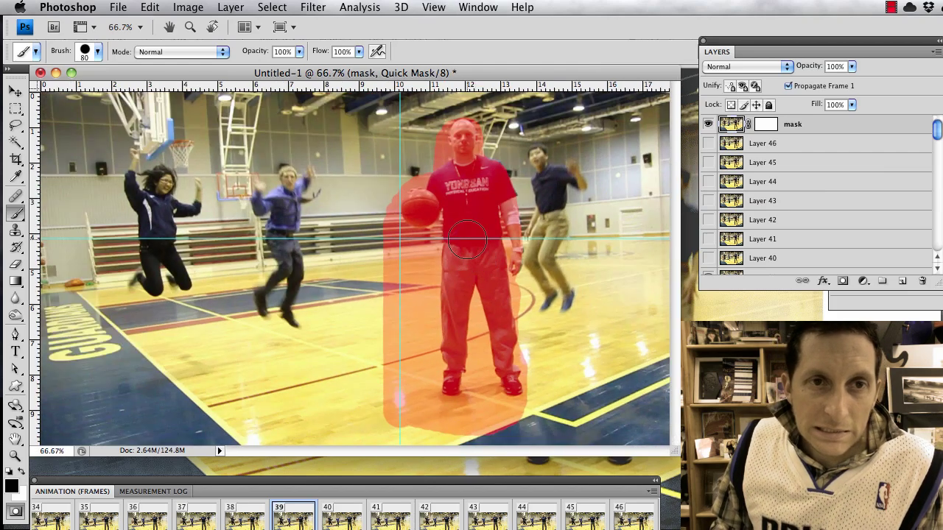
{"action": "left_click", "coordinate": [16, 512]}
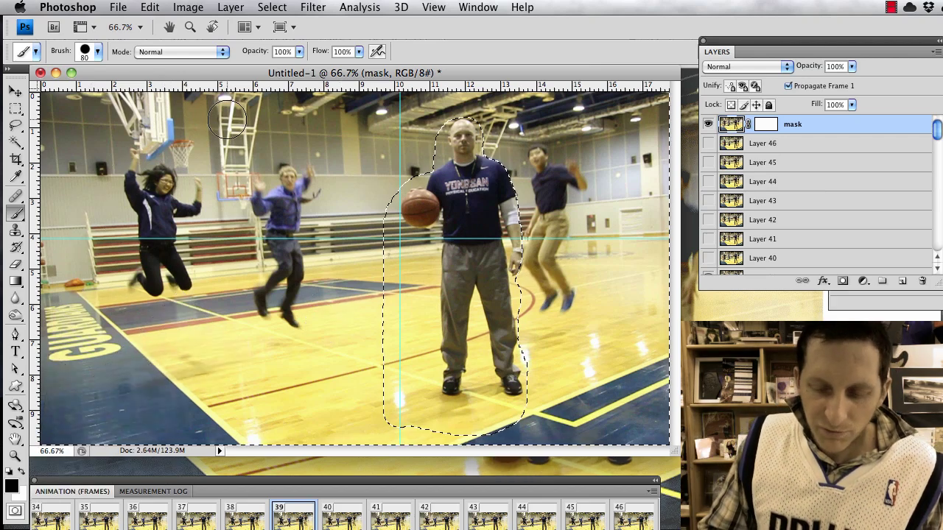
Try deleting the selected area from the mask layer's image, and undo the deletion
{"action": "key", "text": "Delete"}
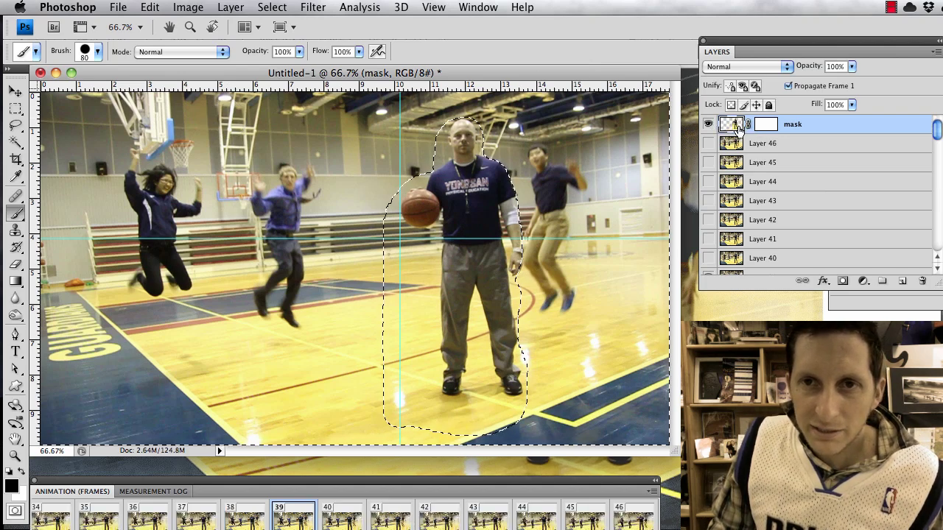
{"action": "key", "text": "super+z"}
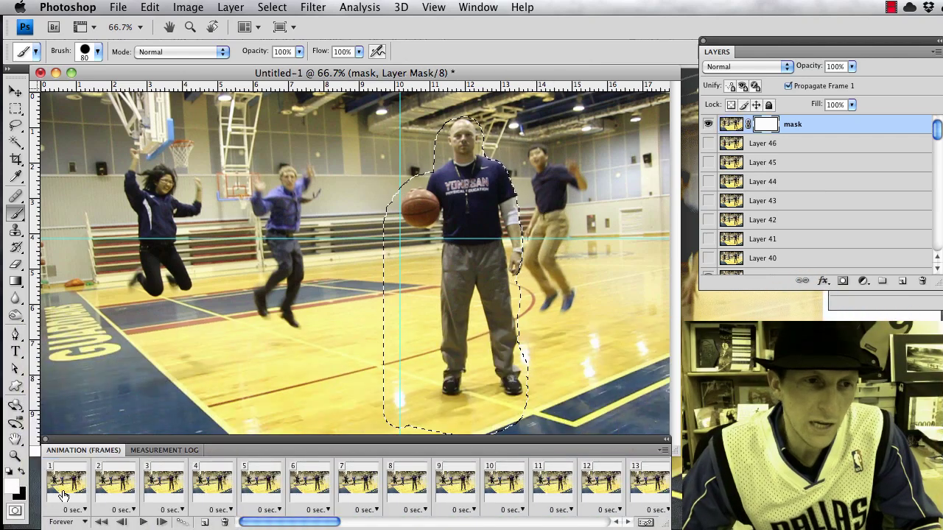
Select frames 1 to 46 and fill the area around the man with black in the layer mask
{"action": "left_click", "coordinate": [64, 495]}
{"action": "left_click", "coordinate": [553, 526]}
{"action": "left_click", "coordinate": [553, 526]}
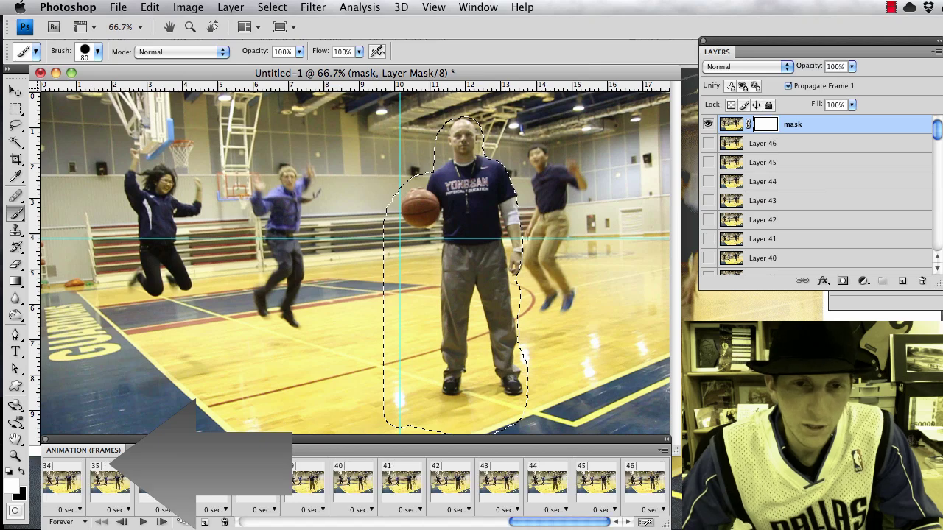
{"action": "left_click", "coordinate": [651, 492], "text": "shift"}
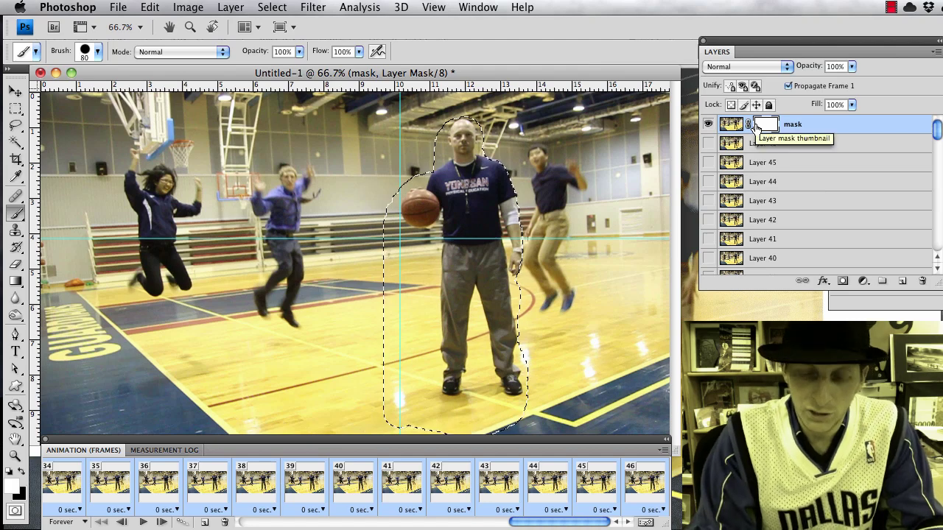
{"action": "key", "text": "BackSpace"}
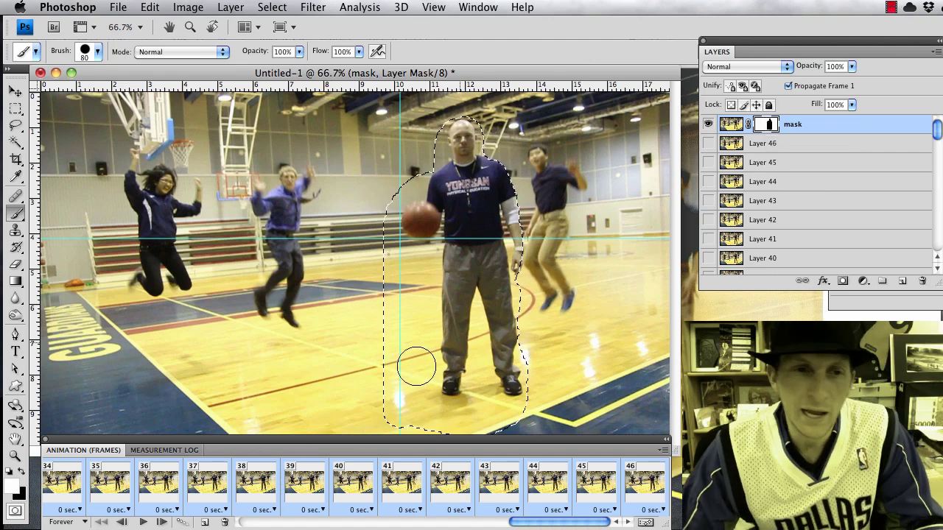
Play the animation to check the masked dribble, and stop it on frame 28
{"action": "left_click", "coordinate": [142, 521]}
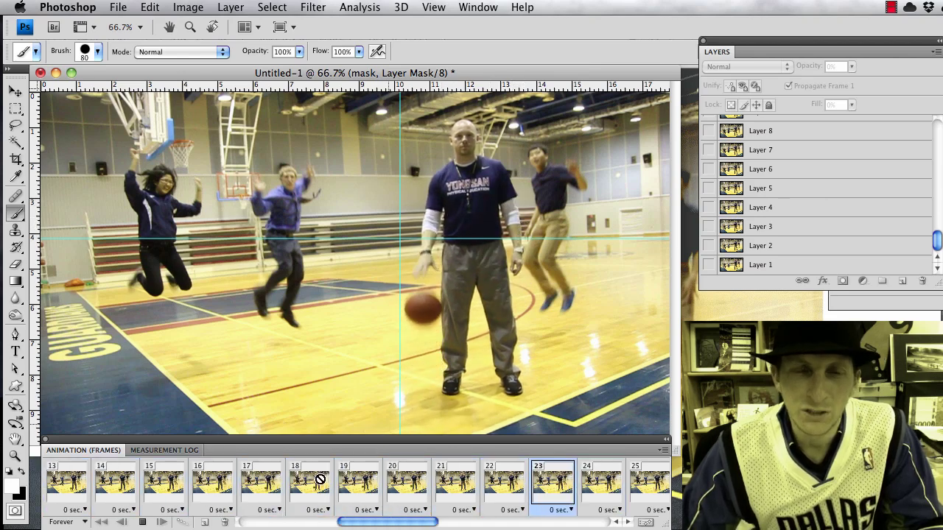
{"action": "left_click", "coordinate": [211, 483]}
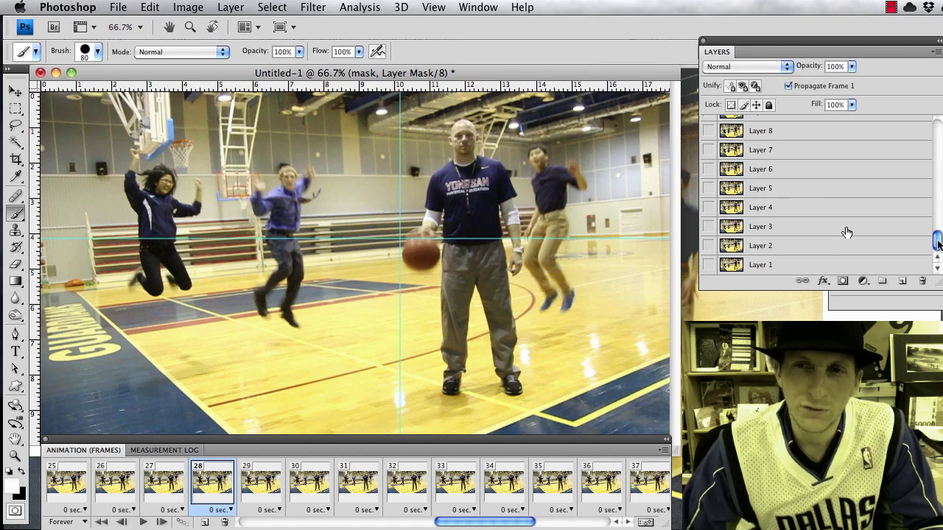
{"action": "scroll", "coordinate": [847, 233], "scroll_direction": "up", "scroll_amount": 15}
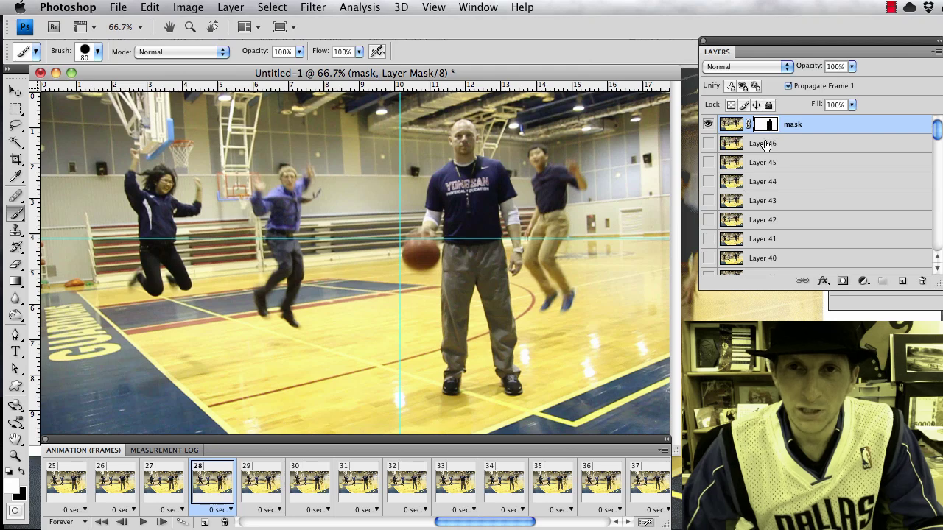
Paint a quick mask over the dribbling man's arm hanging at his side, and convert it to a selection
{"action": "left_click", "coordinate": [15, 511]}
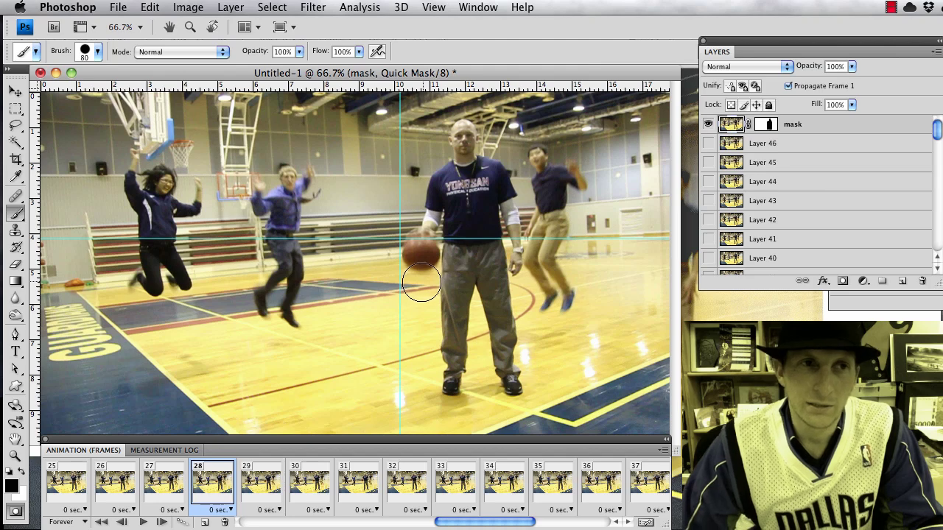
{"action": "left_click_drag", "start_coordinate": [499, 200], "coordinate": [503, 258]}
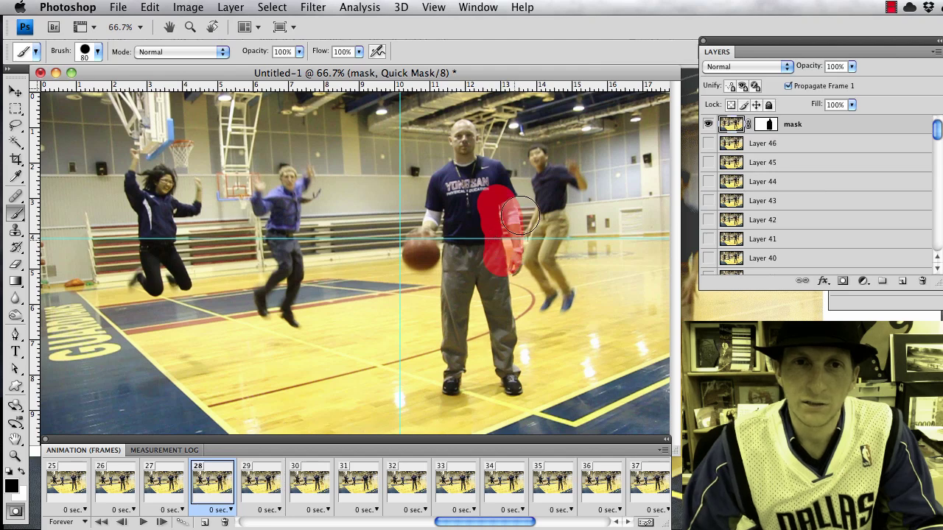
{"action": "left_click", "coordinate": [16, 511]}
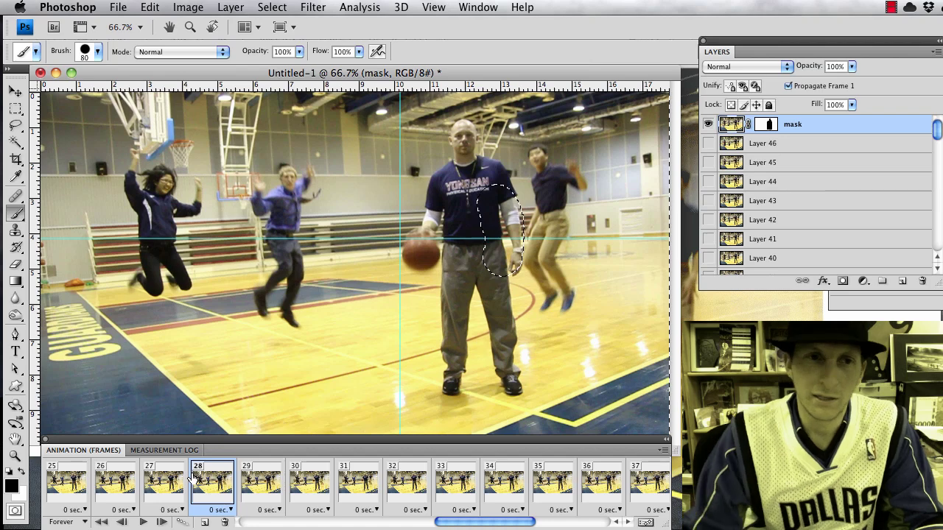
Select frames 1 to 46, apply the inverted arm selection to the mask layer's layer mask, and play the animation
{"action": "scroll", "coordinate": [191, 482], "scroll_direction": "left", "scroll_amount": 10}
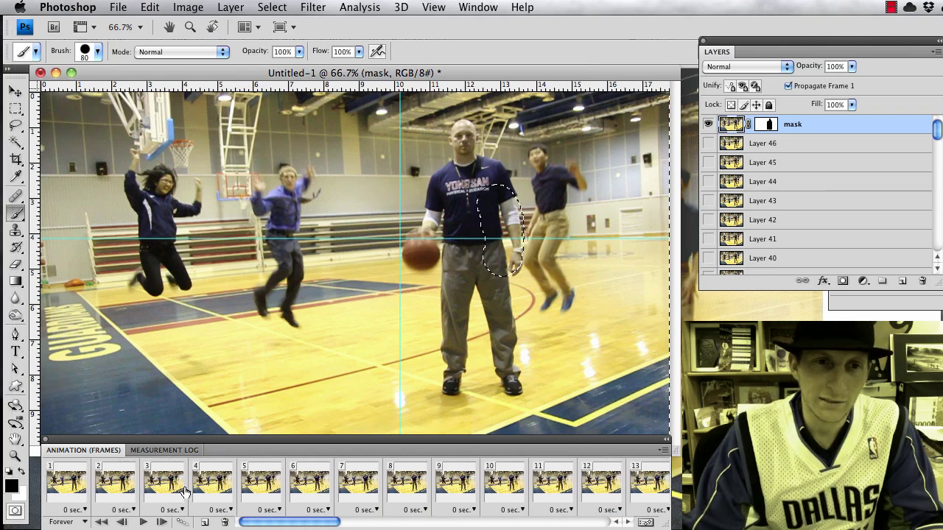
{"action": "left_click", "coordinate": [62, 487]}
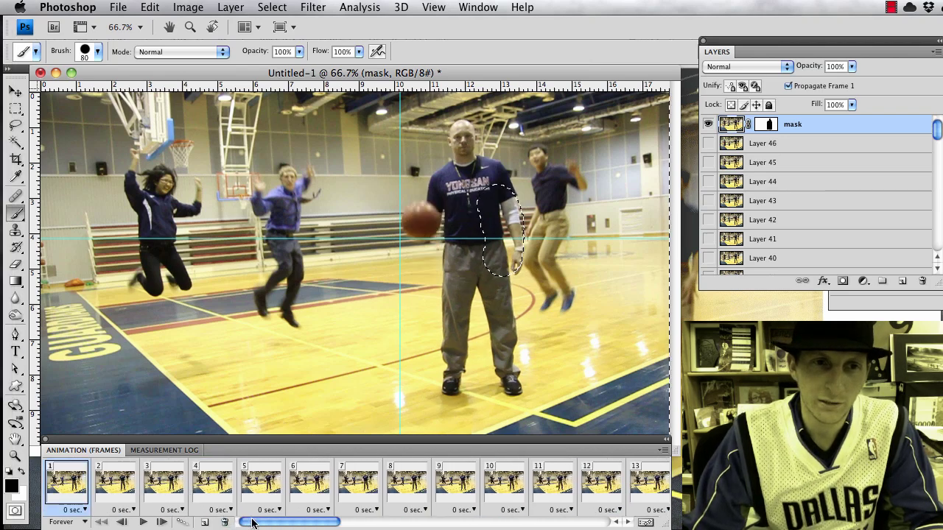
{"action": "left_click_drag", "start_coordinate": [252, 523], "coordinate": [522, 523]}
{"action": "left_click", "coordinate": [653, 487], "text": "shift"}
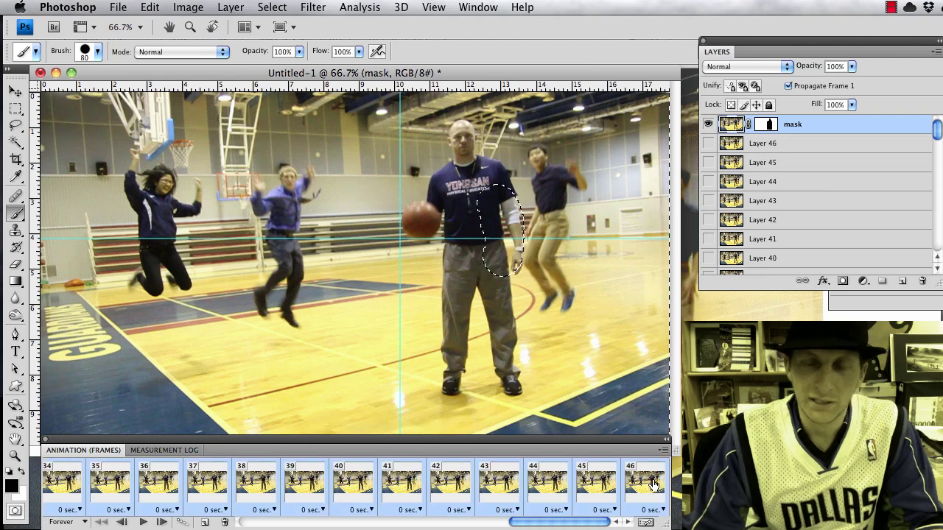
{"action": "left_click", "coordinate": [766, 126]}
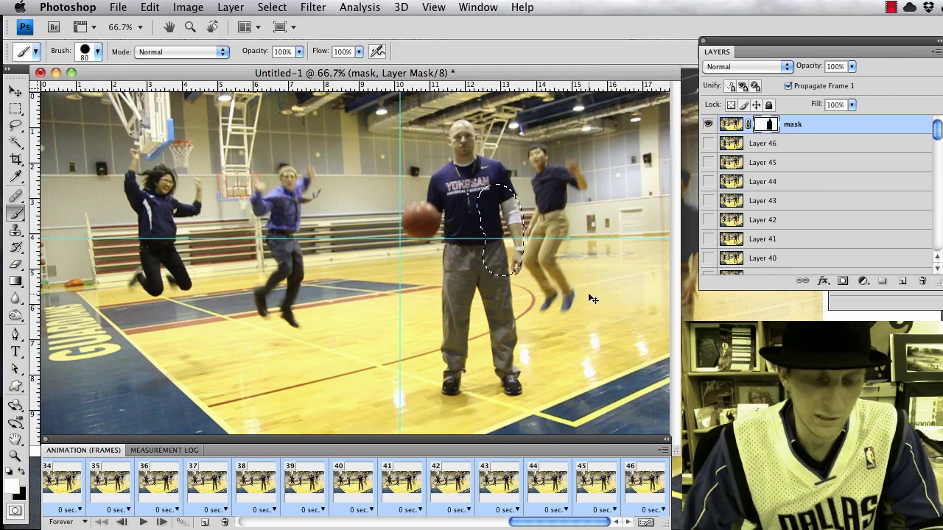
{"action": "left_click", "coordinate": [142, 522]}
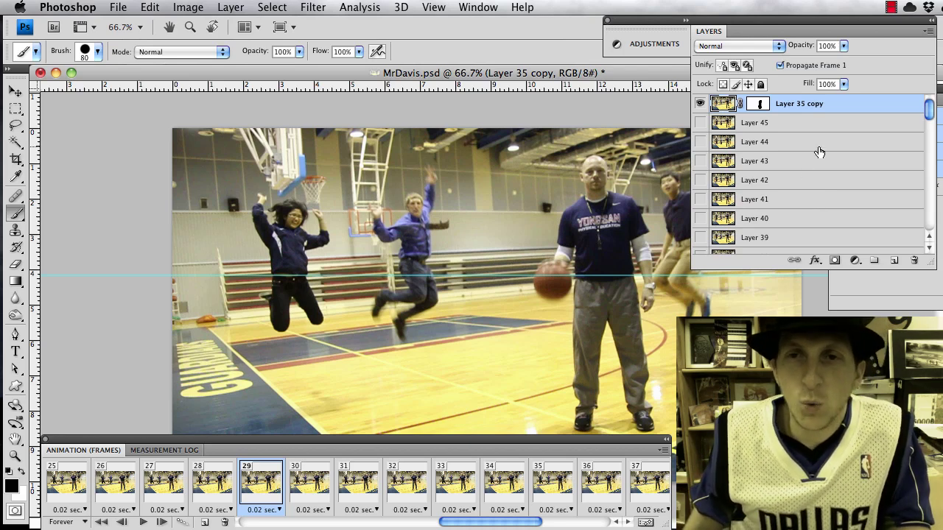
Add a Curves adjustment layer above Layer 35 copy in MrDavis.psd
{"action": "left_click", "coordinate": [856, 264]}
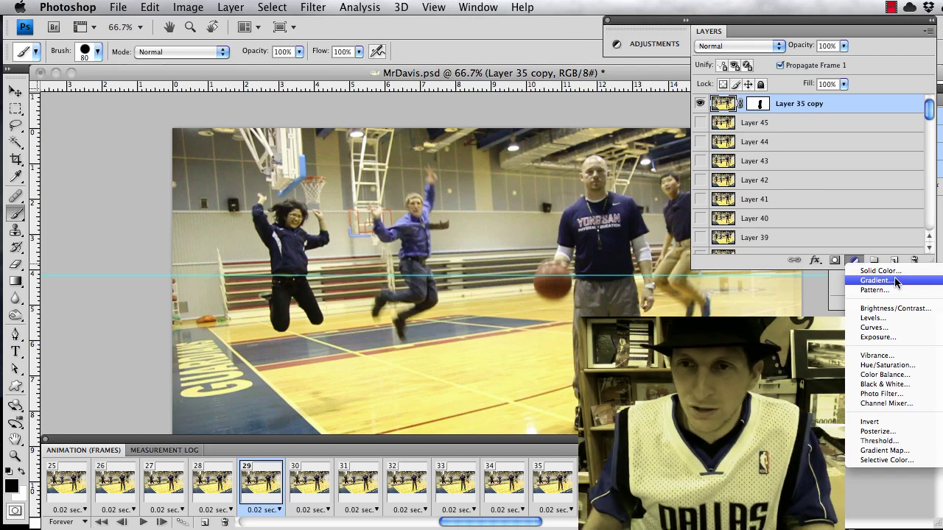
{"action": "left_click", "coordinate": [916, 266]}
{"action": "left_click", "coordinate": [855, 261]}
{"action": "left_click", "coordinate": [877, 343]}
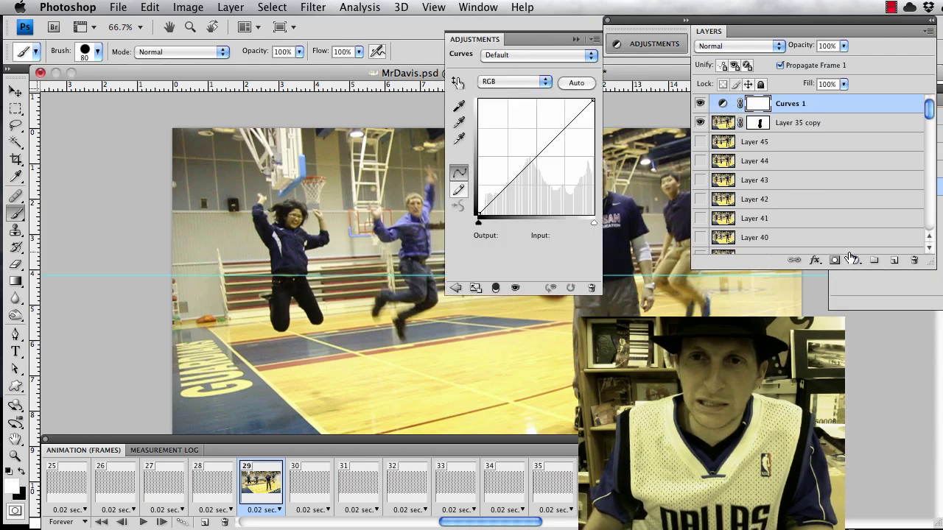
{"action": "left_click_drag", "start_coordinate": [484, 43], "coordinate": [569, 44]}
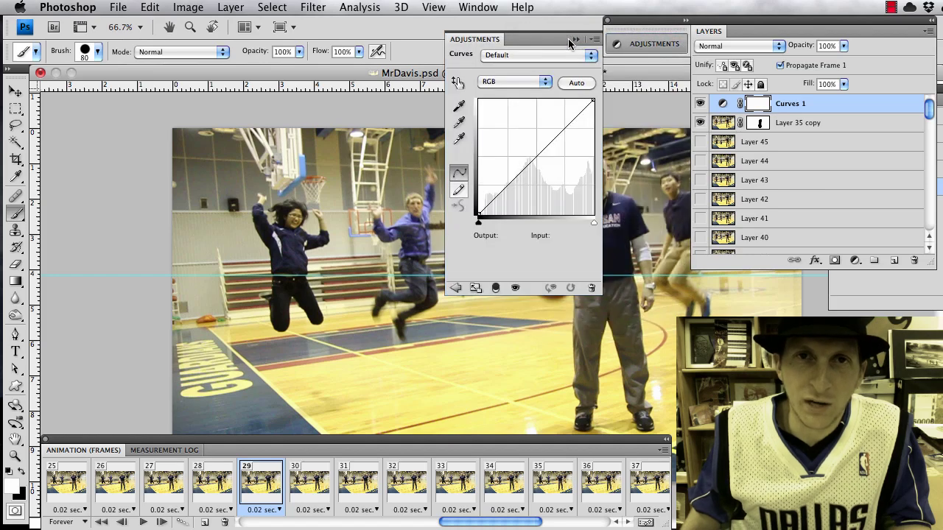
Reshape the RGB curve by sampling the floor and the jumping woman's clothes on the image, raising input 54 to output 81
{"action": "left_click", "coordinate": [459, 84]}
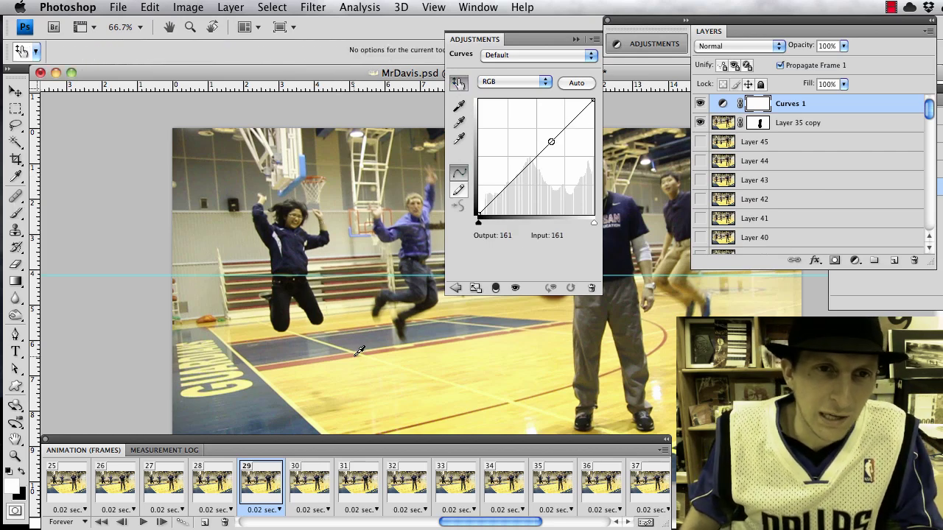
{"action": "left_click_drag", "start_coordinate": [358, 352], "coordinate": [325, 307]}
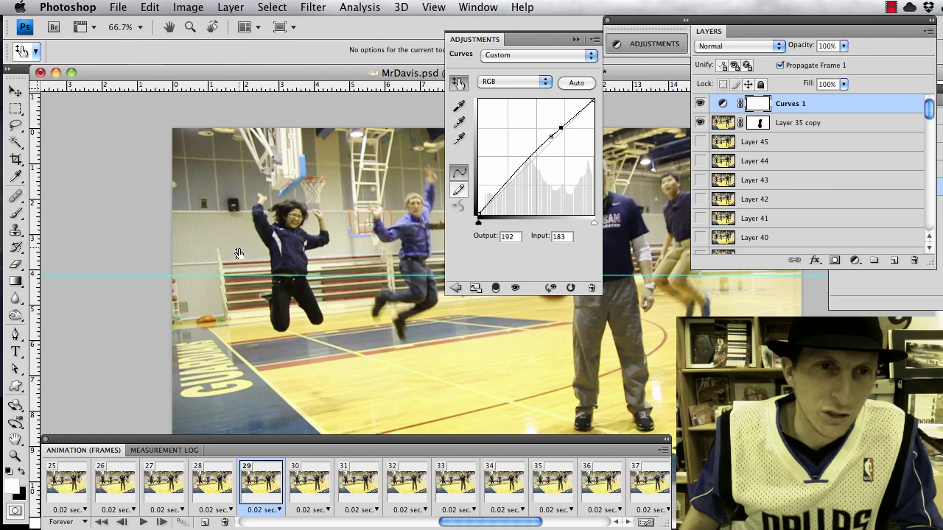
{"action": "left_click_drag", "start_coordinate": [284, 262], "coordinate": [285, 254]}
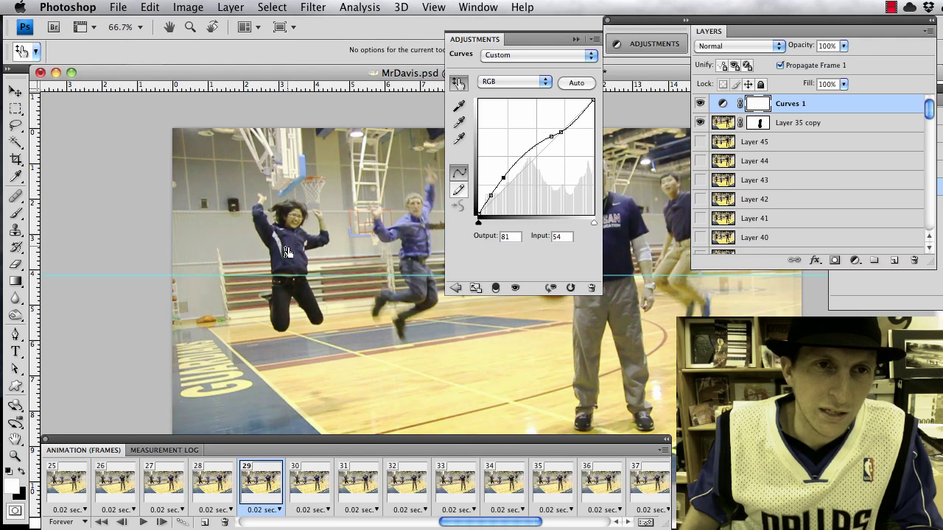
{"action": "left_click", "coordinate": [288, 248]}
{"action": "left_click_drag", "start_coordinate": [340, 261], "coordinate": [341, 245]}
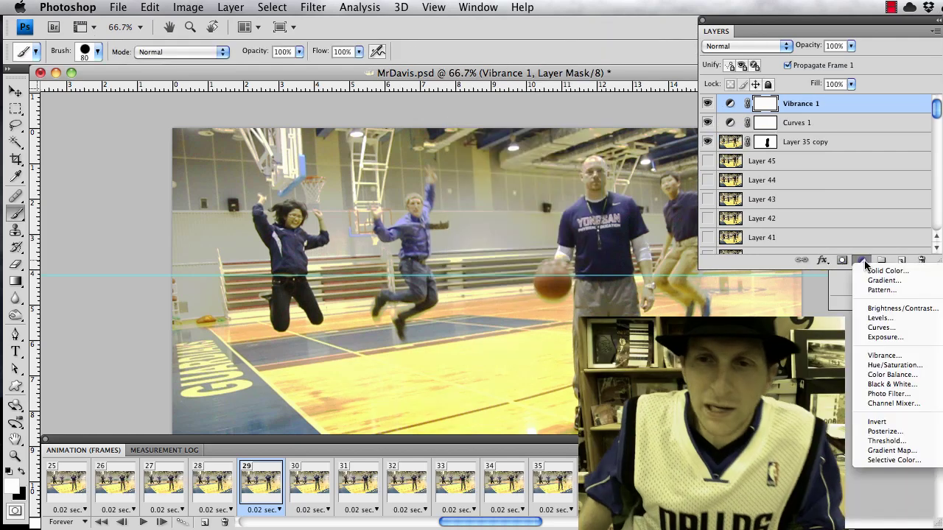
Add a Hue/Saturation adjustment layer with hue +4, saturation -17 and lightness +3, and try the Colorize option
{"action": "left_click", "coordinate": [896, 366]}
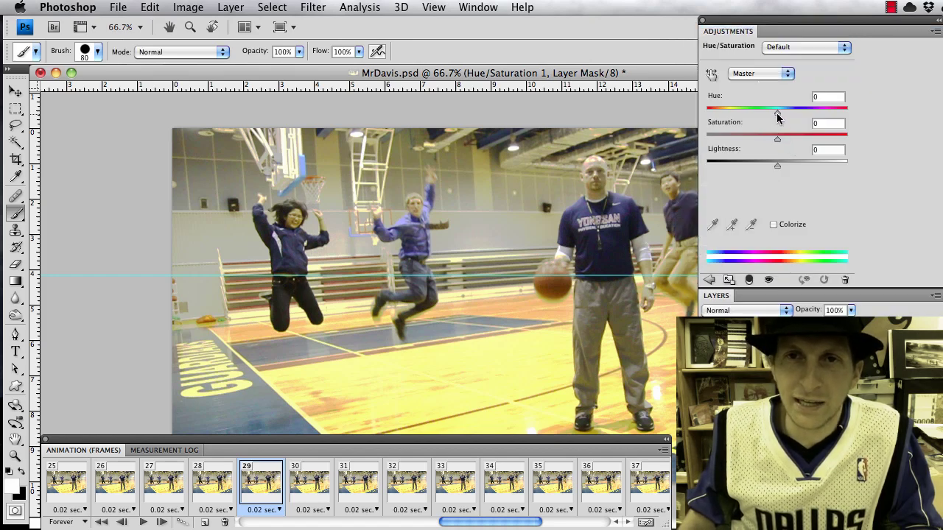
{"action": "left_click_drag", "start_coordinate": [777, 138], "coordinate": [778, 166]}
{"action": "left_click_drag", "start_coordinate": [775, 112], "coordinate": [755, 112]}
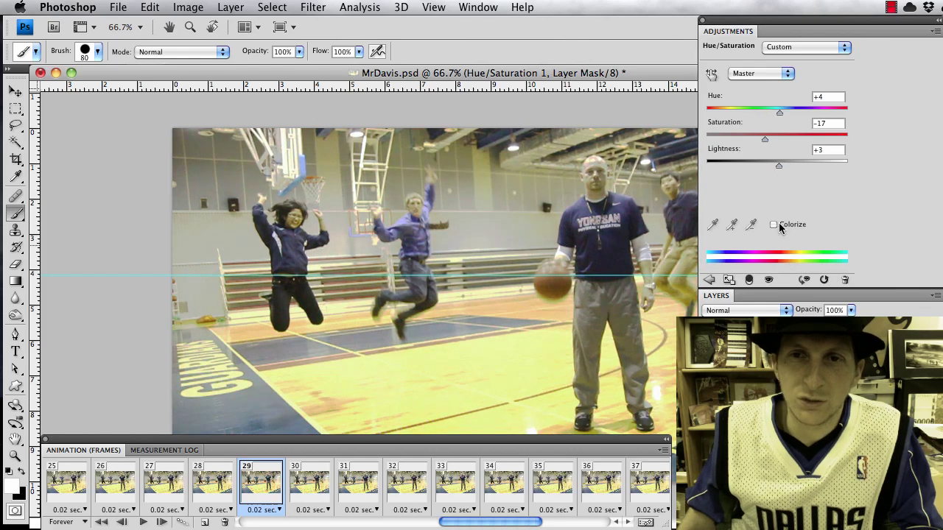
{"action": "left_click", "coordinate": [774, 225]}
{"action": "left_click", "coordinate": [773, 225]}
{"action": "left_click", "coordinate": [773, 225]}
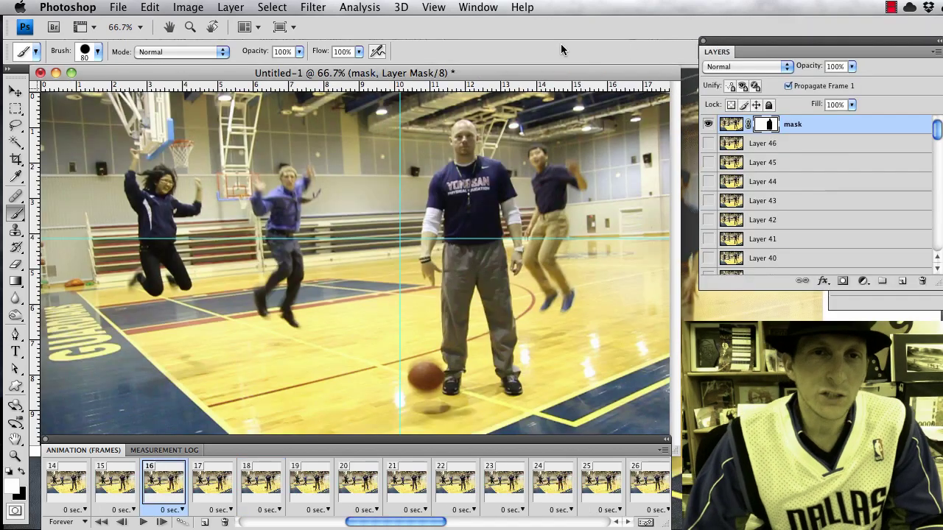
Save the Untitled-1 animation for web and devices as a 256-color GIF named bball-dribble.gif in the Cine Tutorial folder
{"action": "left_click", "coordinate": [119, 7]}
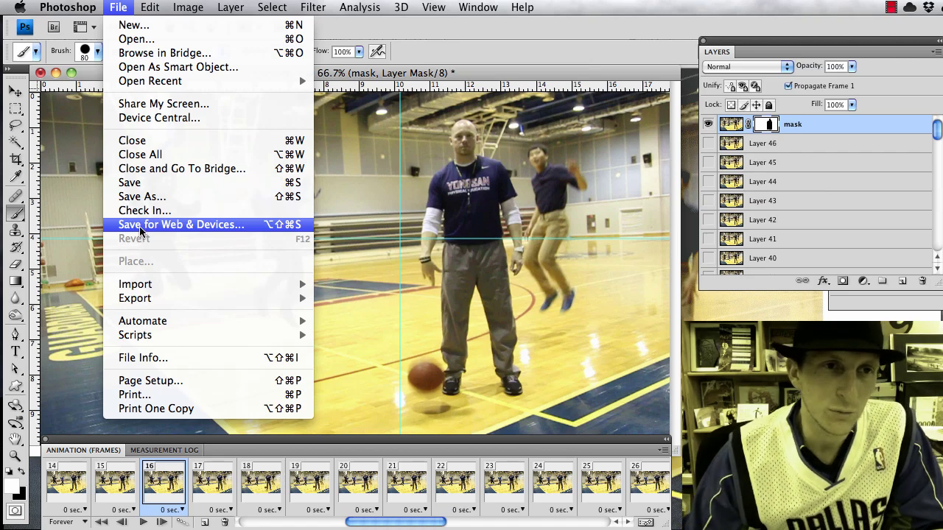
{"action": "left_click", "coordinate": [146, 227]}
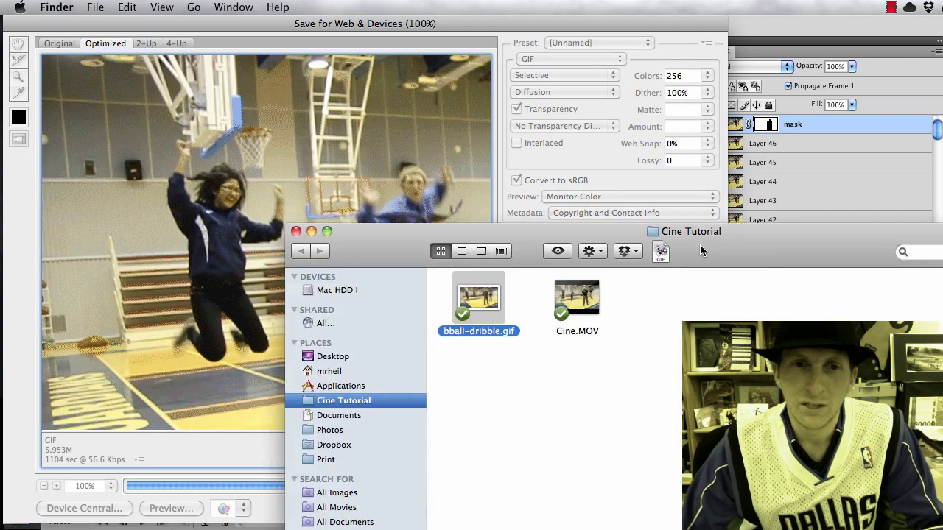
View bball-dribble.gif in Preview, close it, and open the file in Safari to check the animation
{"action": "double_click", "coordinate": [482, 302]}
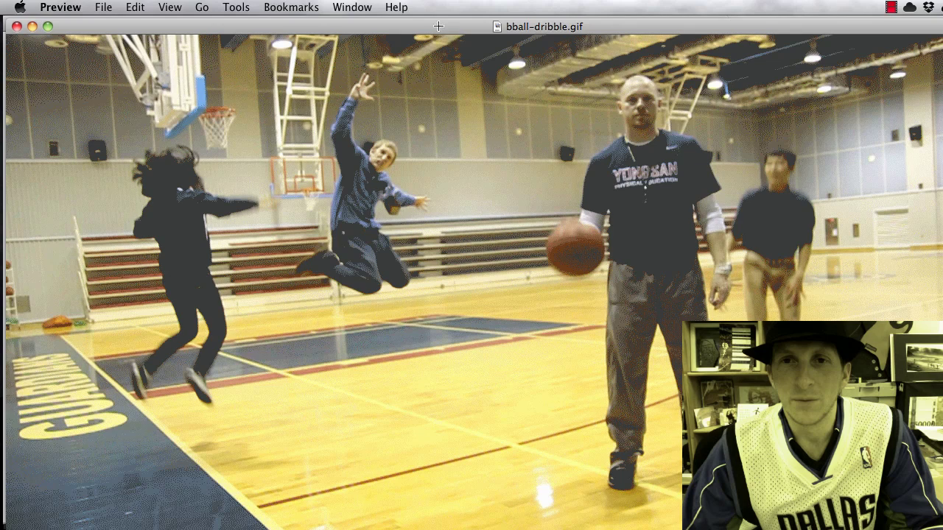
{"action": "left_click_drag", "start_coordinate": [437, 26], "coordinate": [438, 38]}
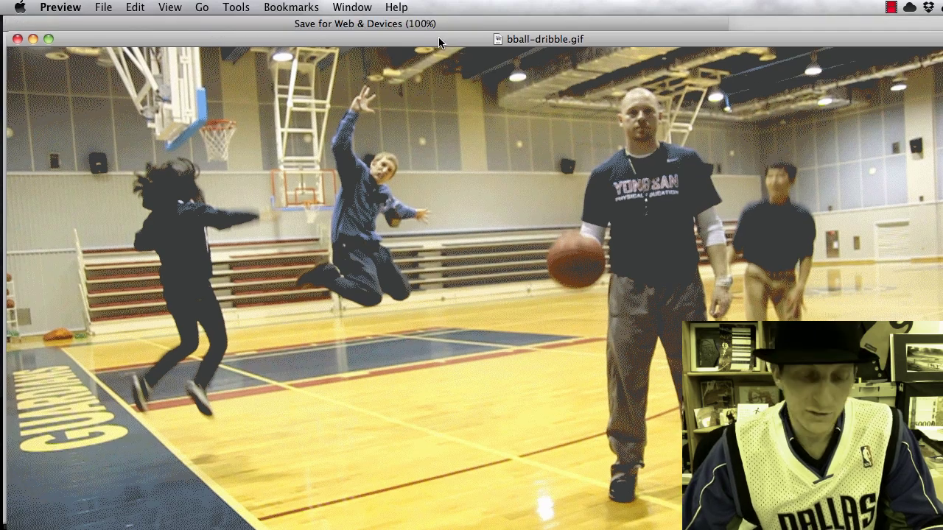
{"action": "key", "text": "super+w"}
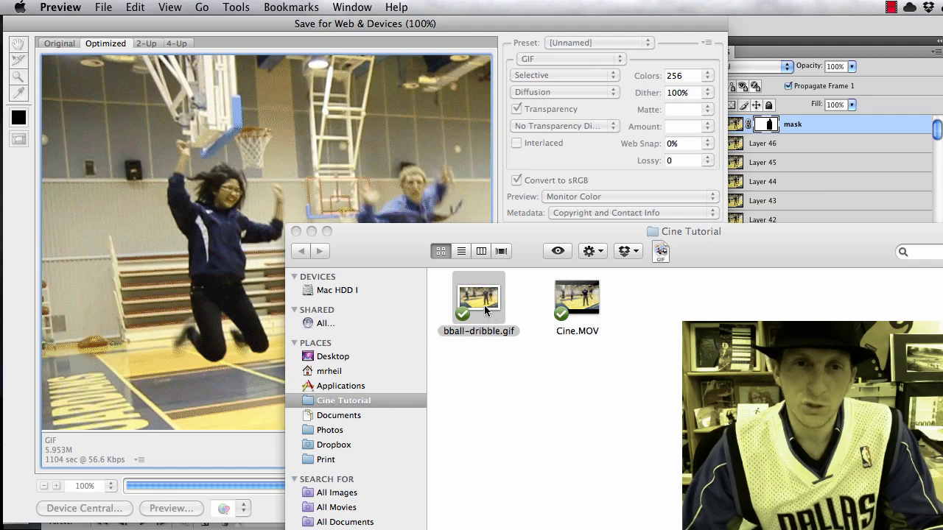
{"action": "left_click_drag", "start_coordinate": [484, 311], "coordinate": [21, 146]}
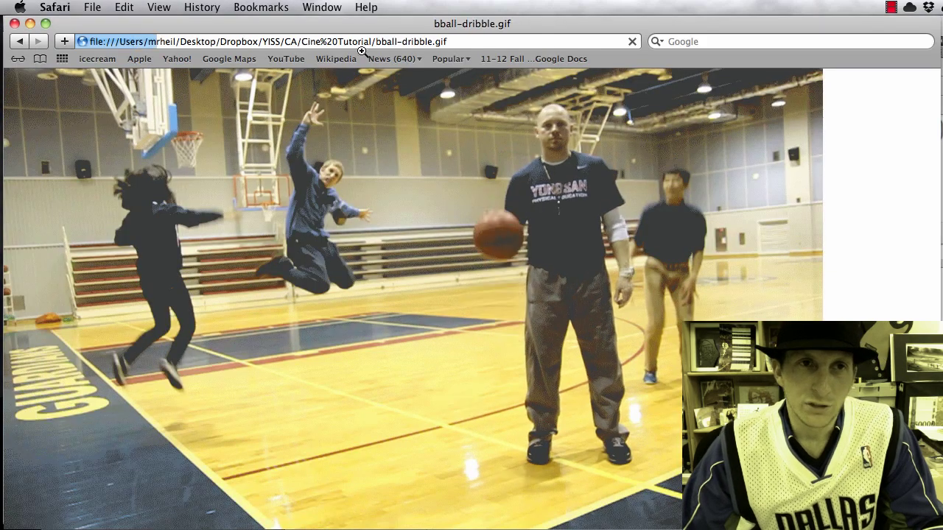